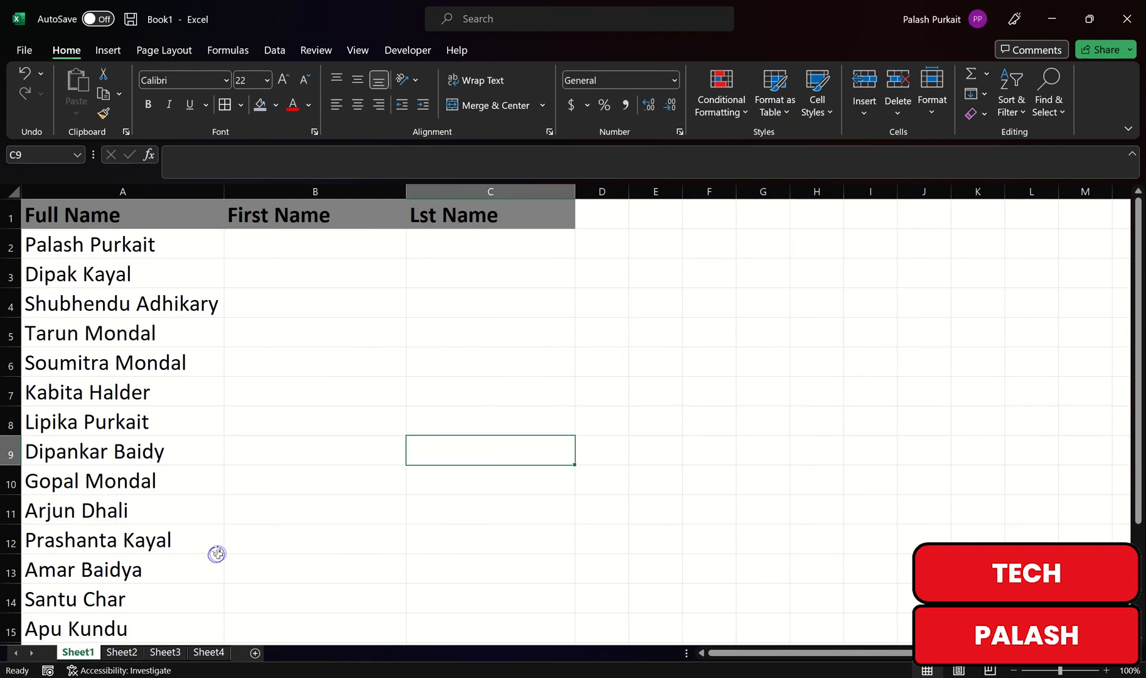
Step: Type an example first name in B2 and the matching surname in C2
left_click(253, 396)
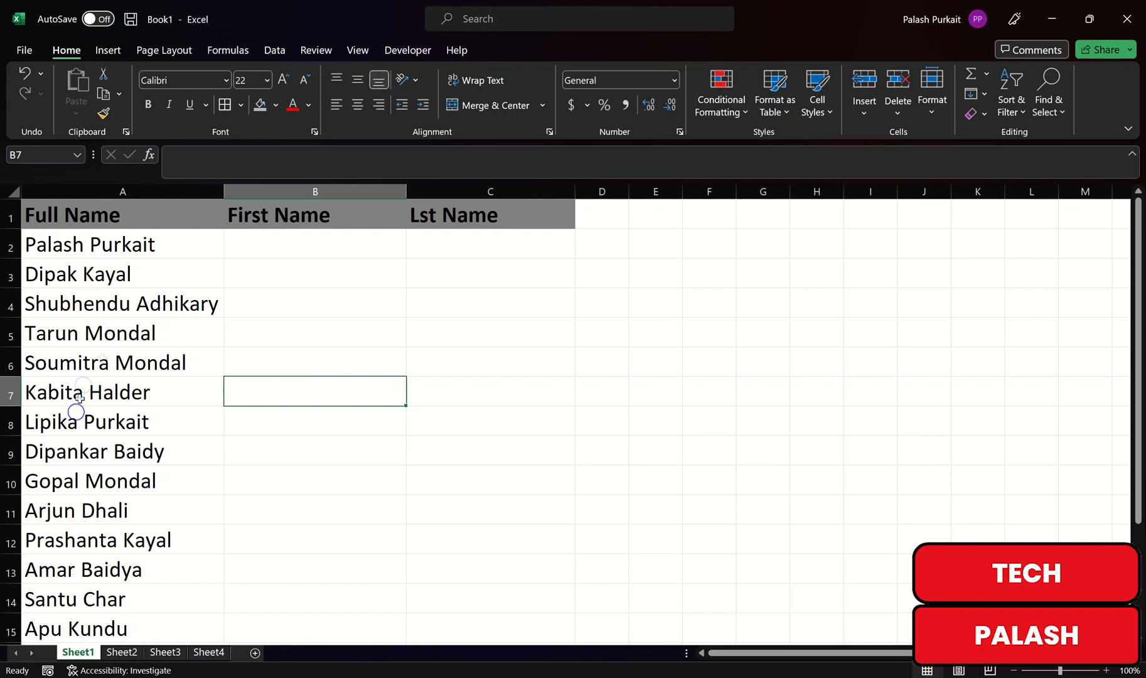
left_click(287, 251)
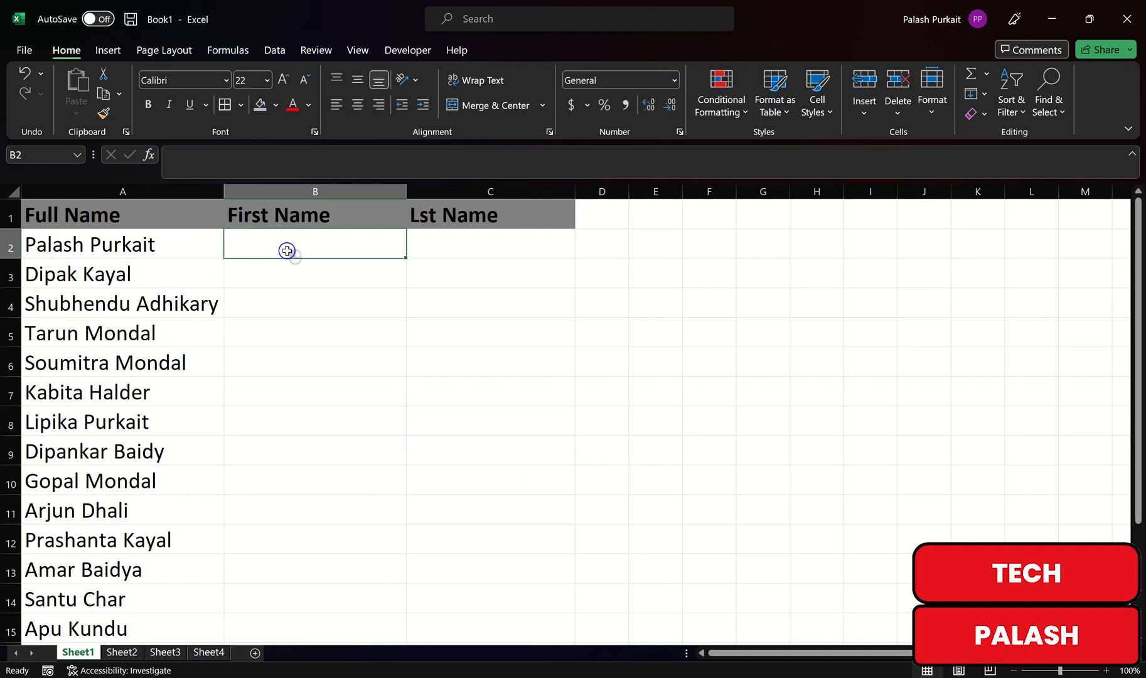
key("Caps_Lock")
key("Caps_Lock")
key("Tab")
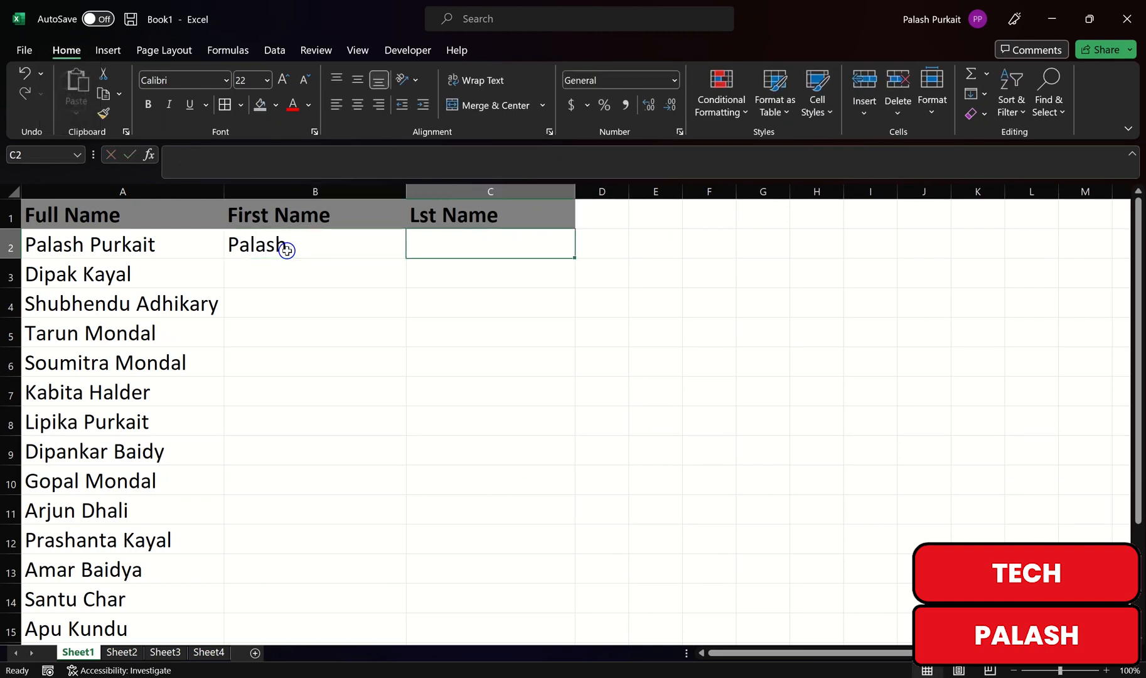
key("Caps_Lock")
key("Caps_Lock")
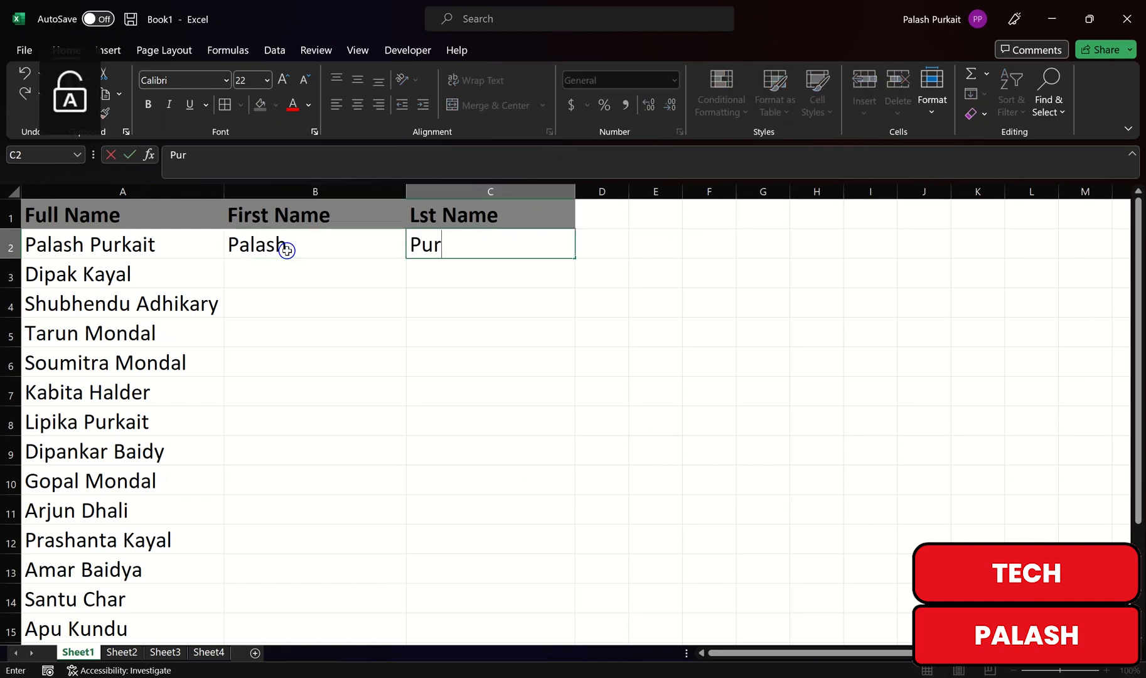
left_click(293, 274)
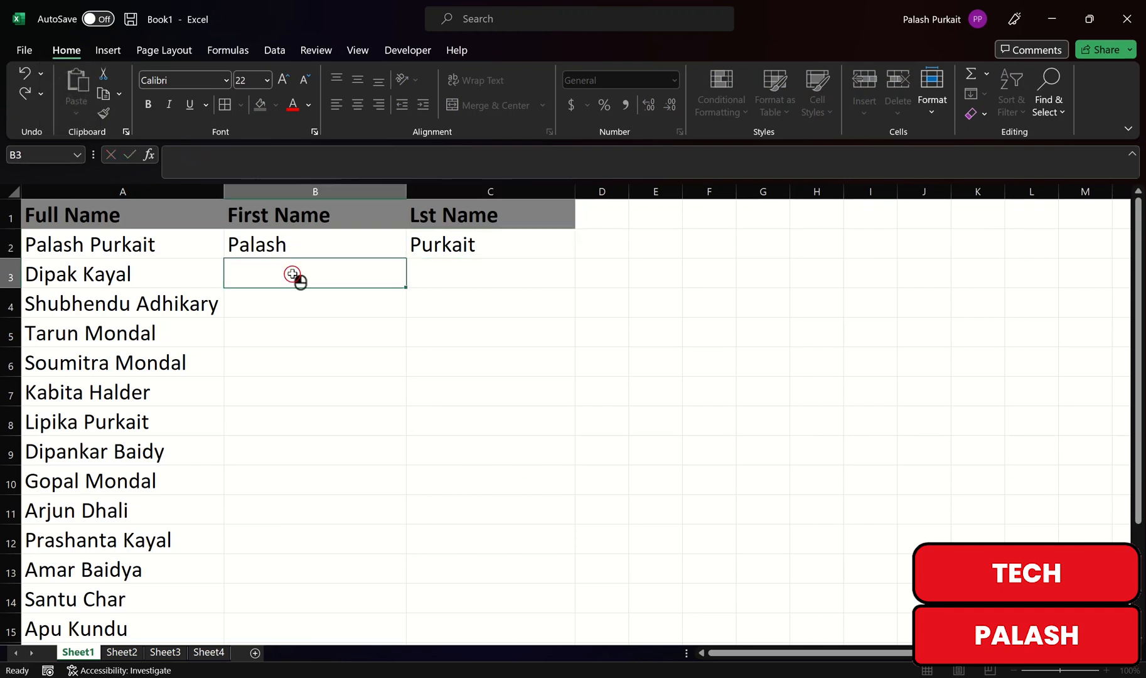
Step: Clear the example entries from B2 and C2
left_click(298, 250)
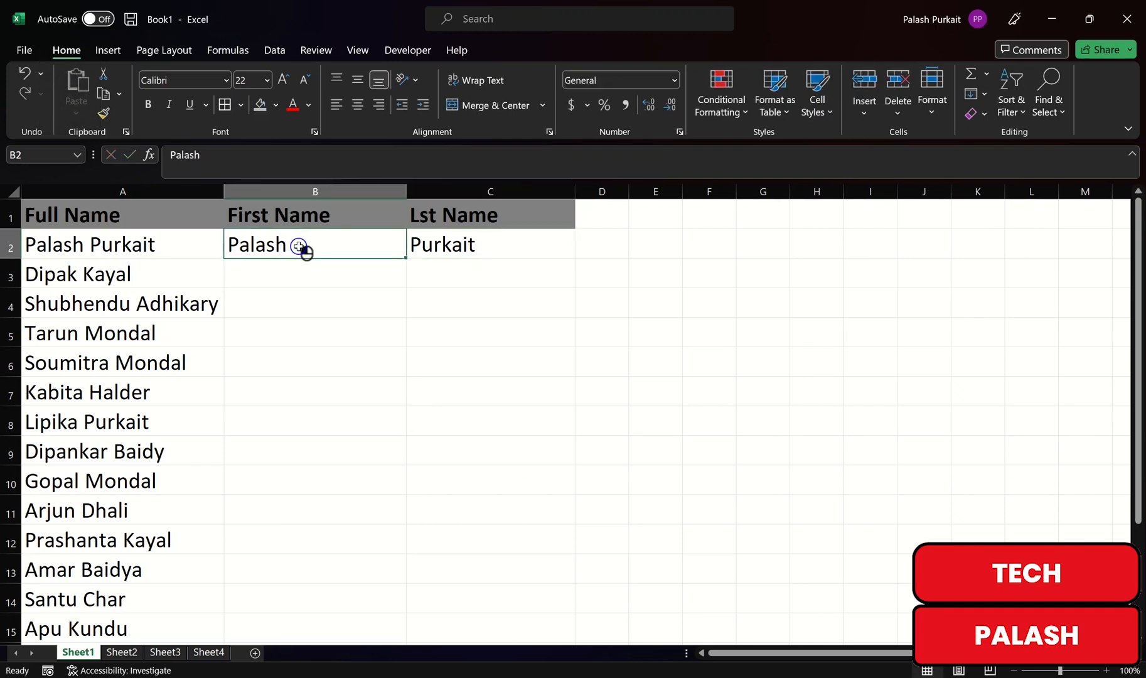
key("BackSpace")
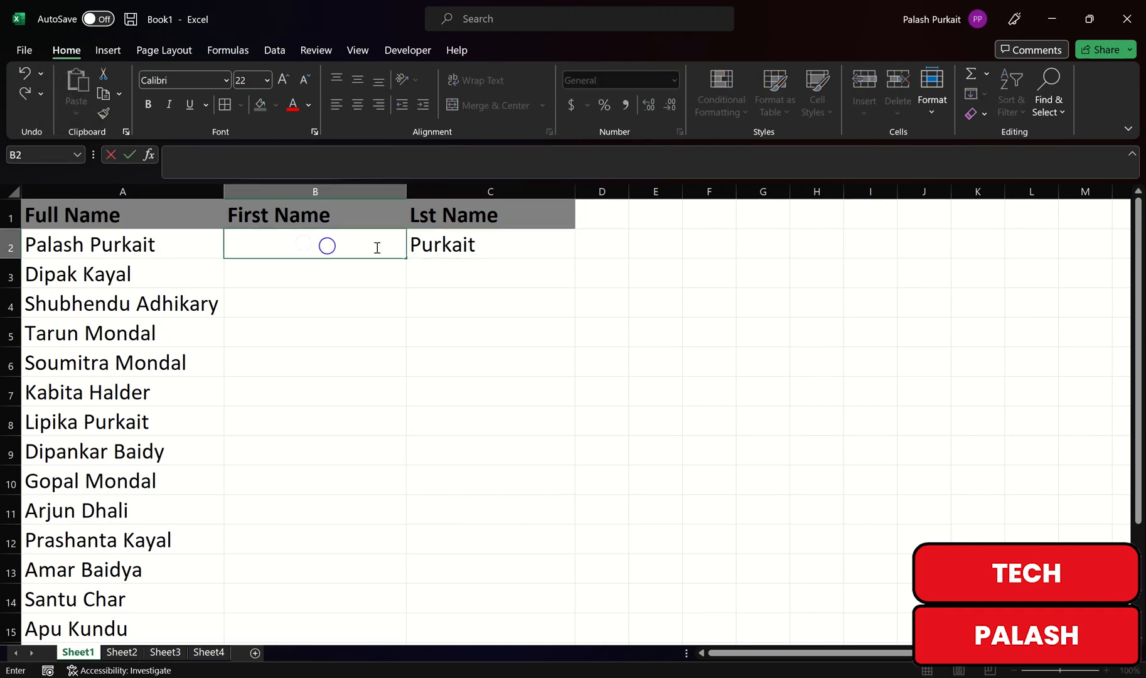
left_click(448, 247)
key("BackSpace")
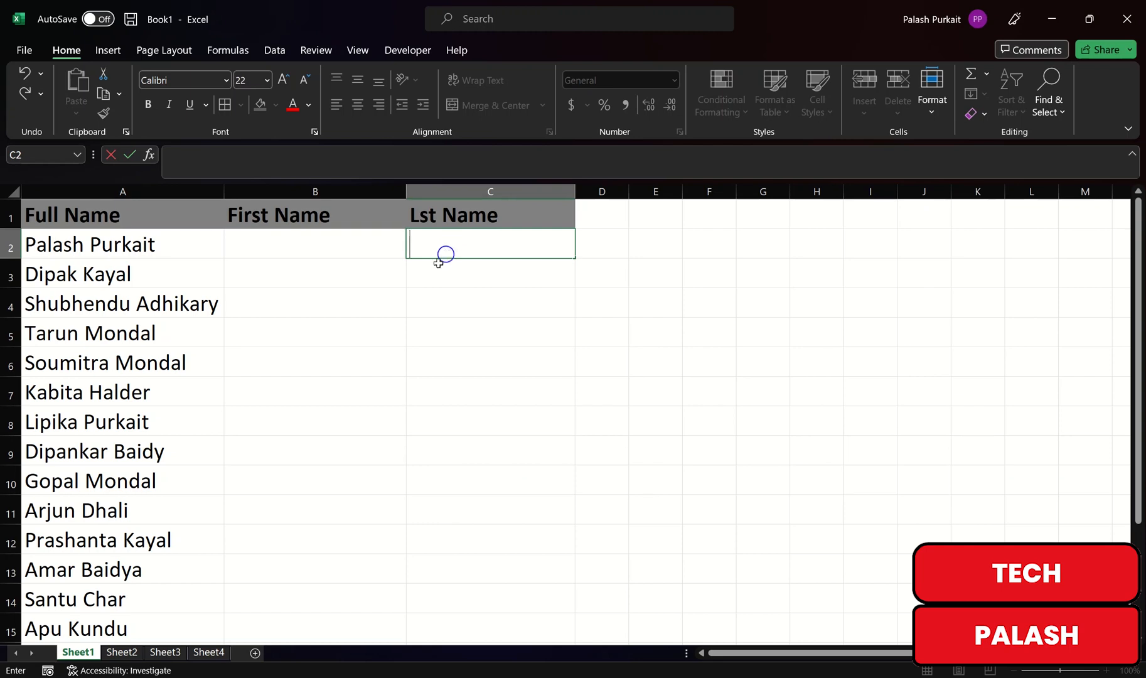
left_click(366, 292)
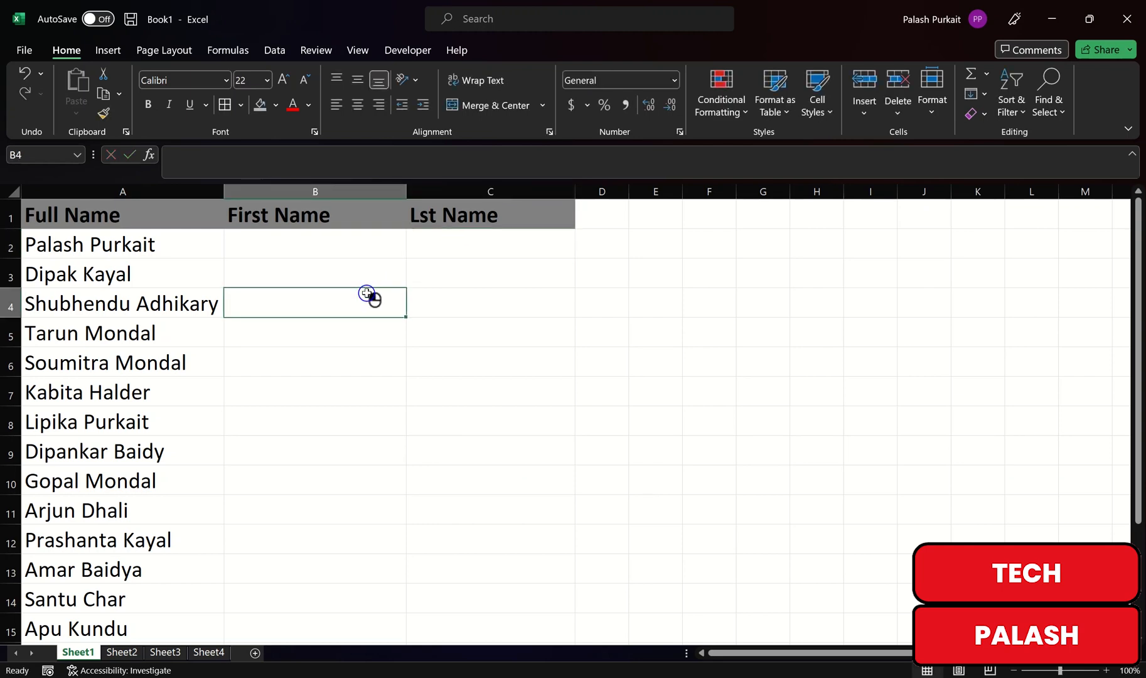
Step: Re-enter the first name in B2 and the surname in C2 as the split example
left_click(322, 253)
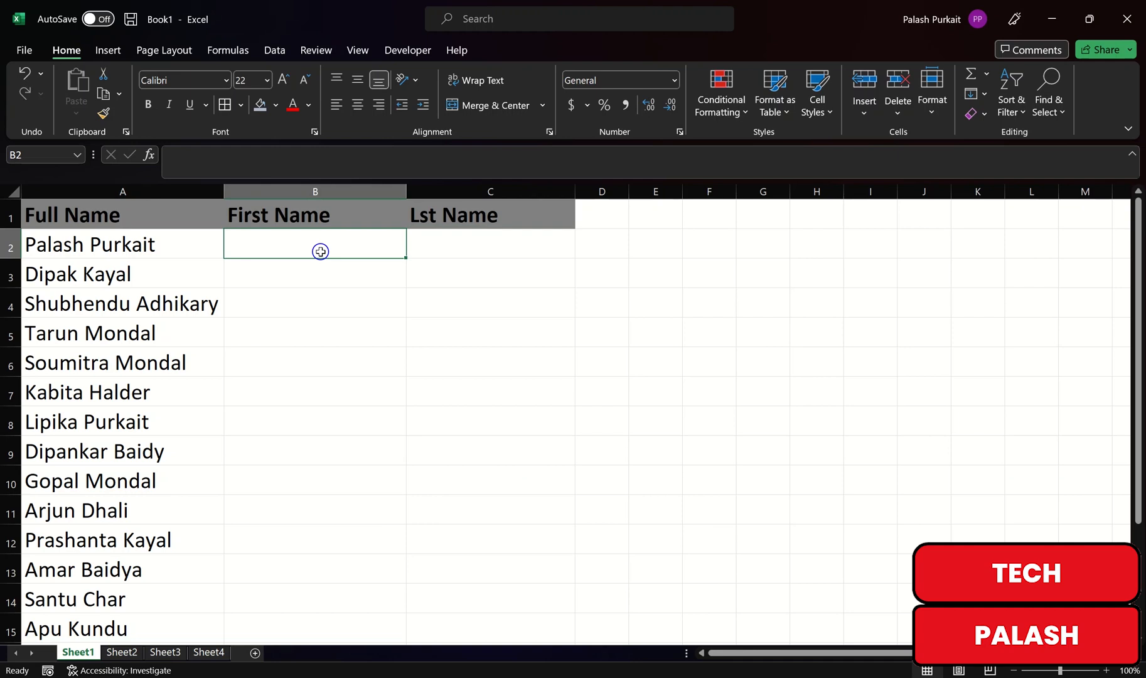
key("Caps_Lock")
key("Caps_Lock")
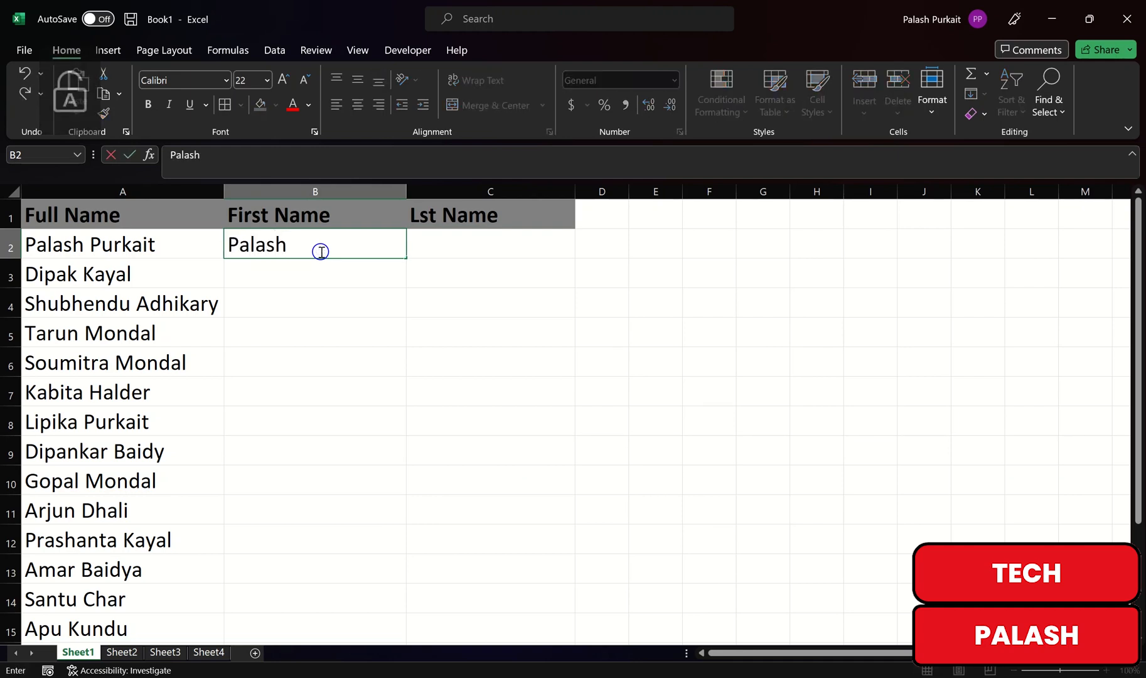
key("Tab")
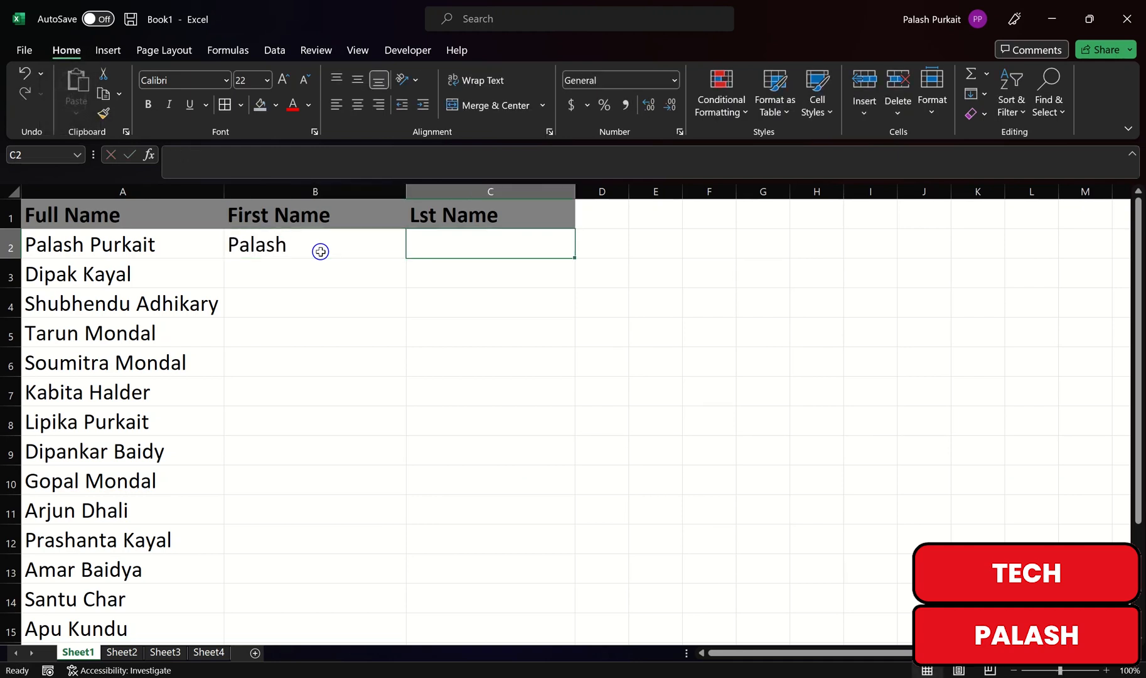
key("Caps_Lock")
key("Caps_Lock")
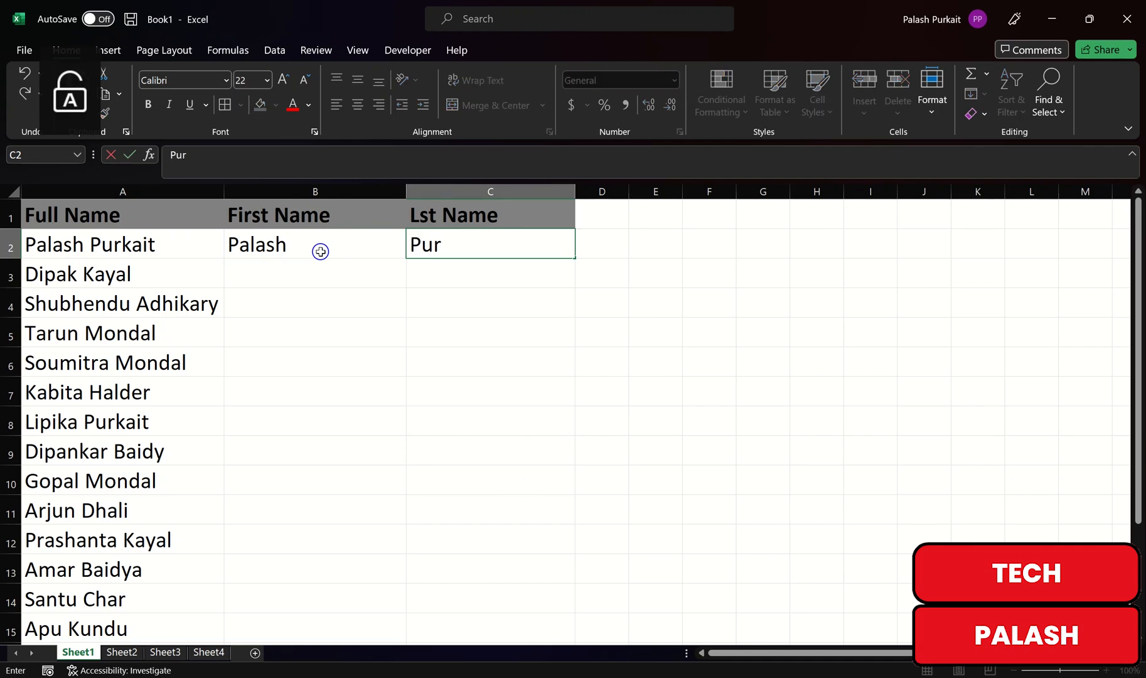
key("Caps_Lock")
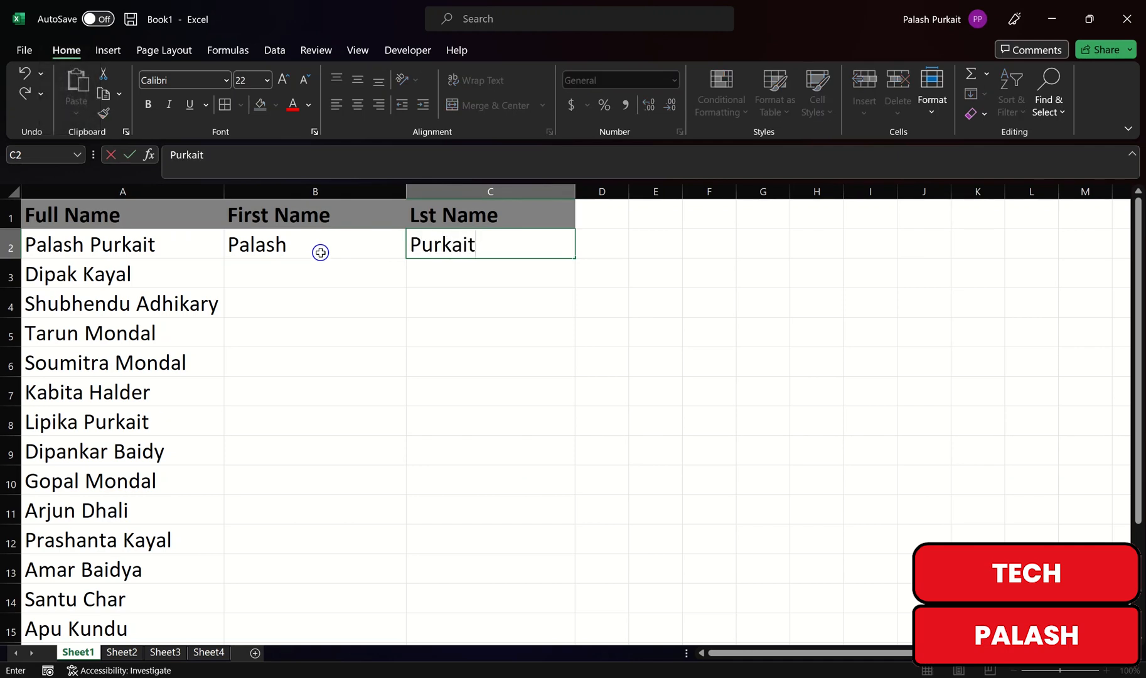
key("Return")
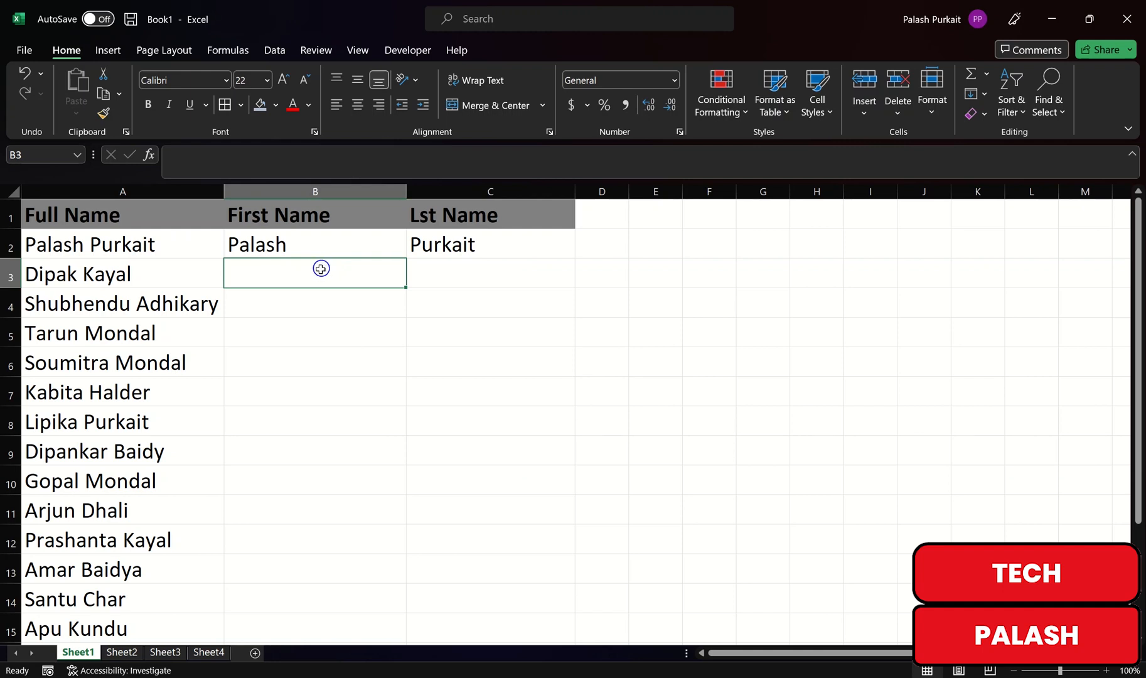
Step: Flash Fill B3:B18 with the first name from each full name using Ctrl+E
left_click(300, 273)
key("ctrl+e")
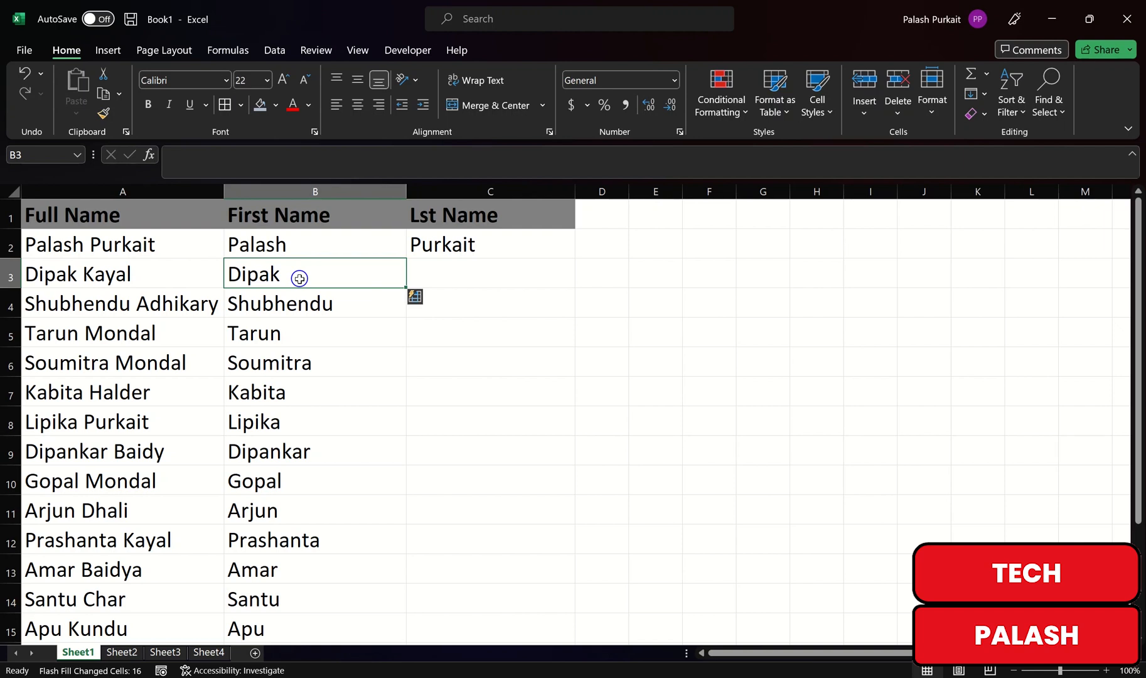
scroll(314, 283, "down", 4)
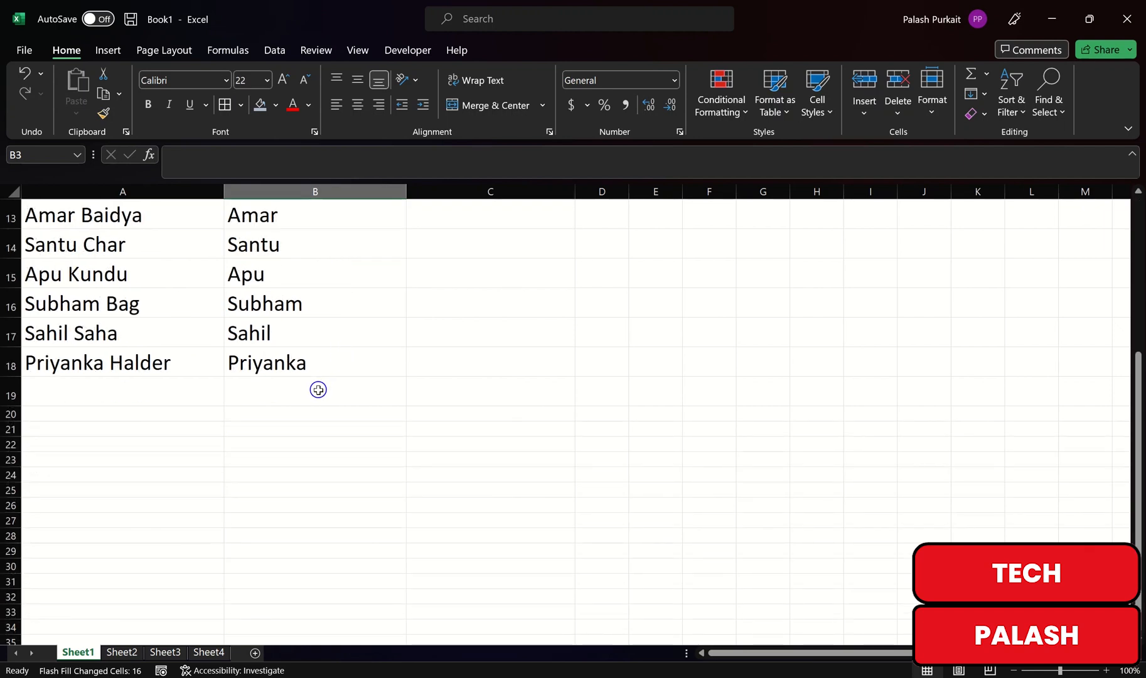
scroll(318, 389, "up", 4)
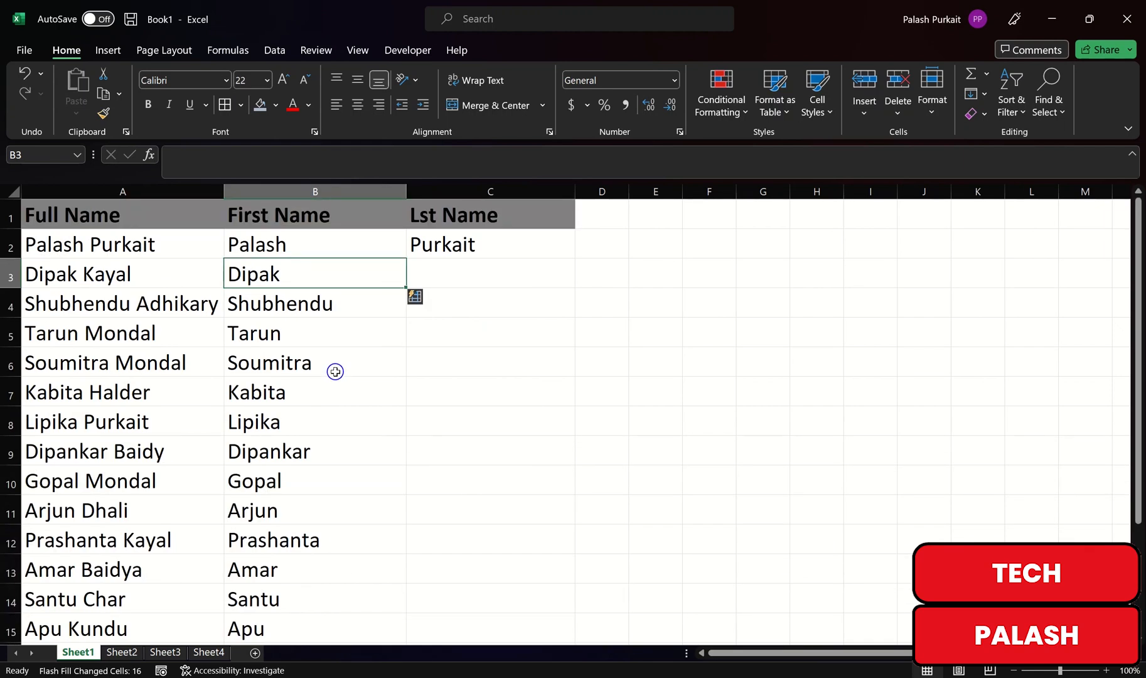
left_click(456, 276)
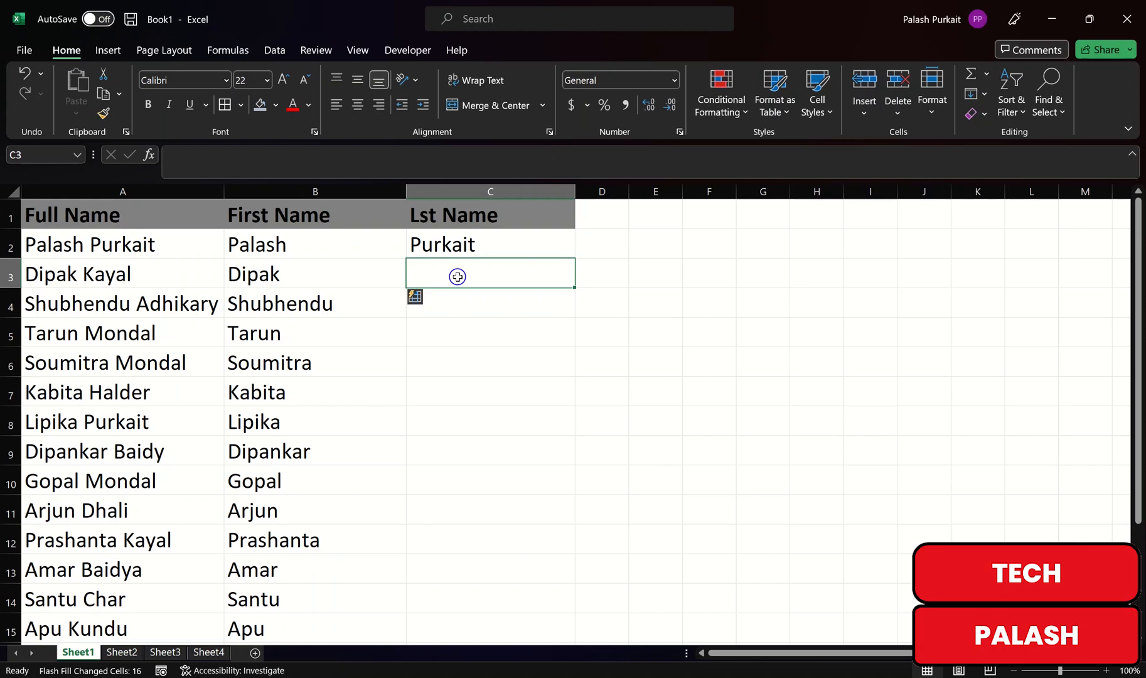
Step: Flash Fill C3:C18 with each surname using Ctrl+E and scroll to check the results
key("ctrl+e")
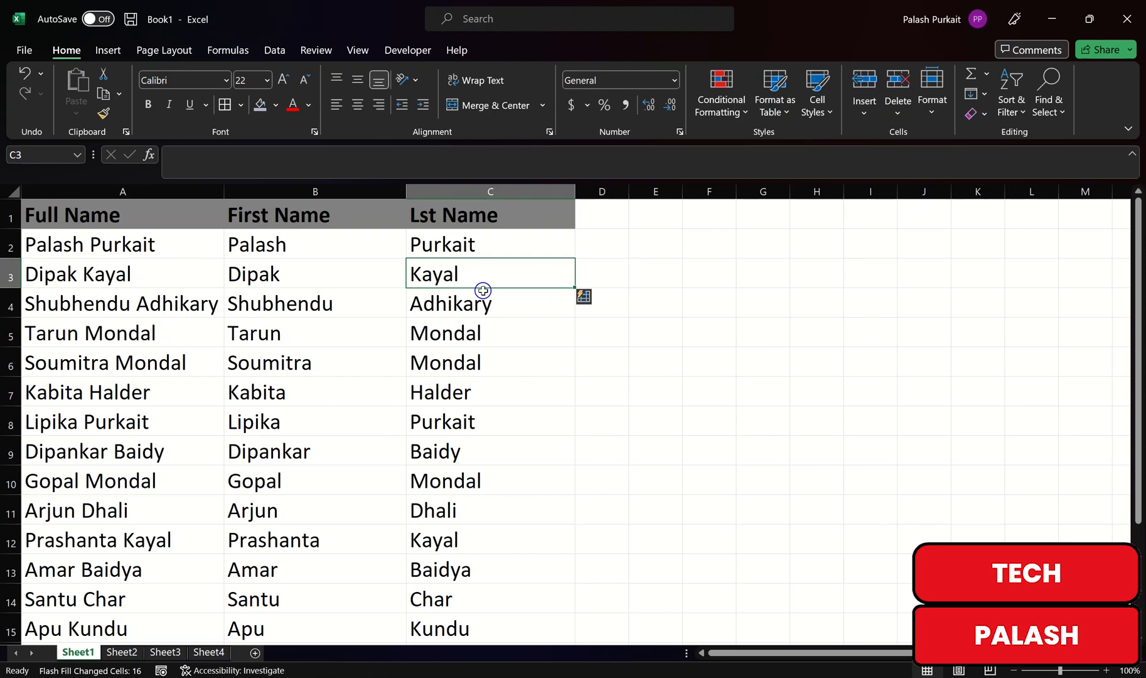
scroll(317, 516, "down", 6)
scroll(186, 453, "up", 2)
scroll(186, 454, "up", 1)
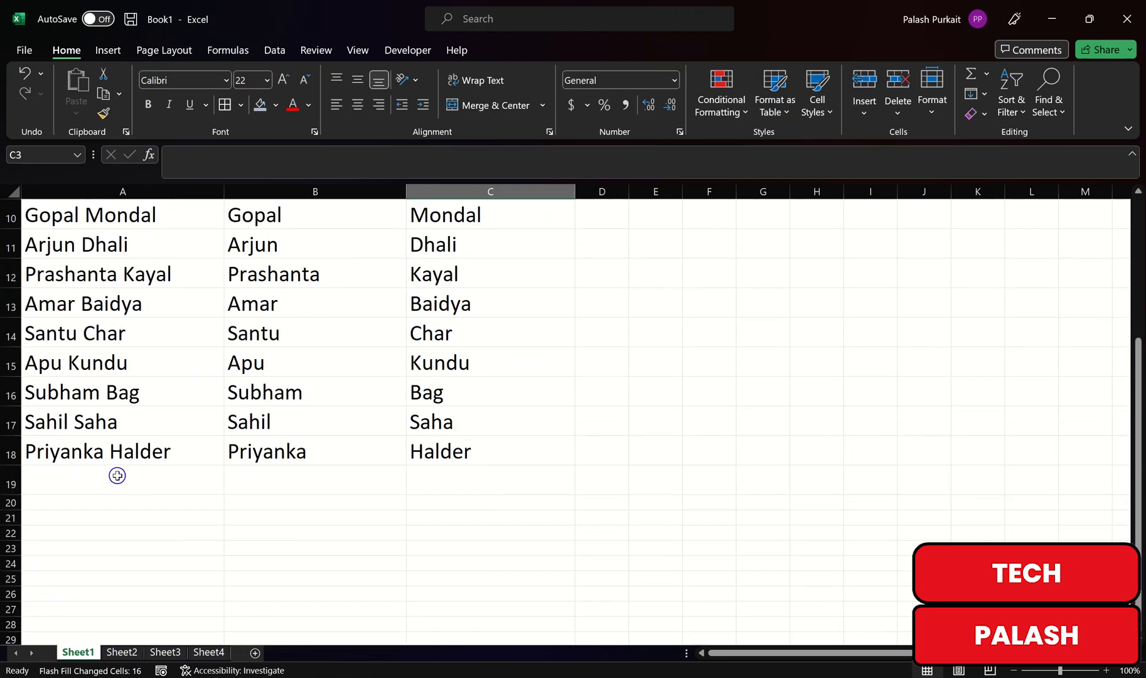
scroll(332, 485, "up", 3)
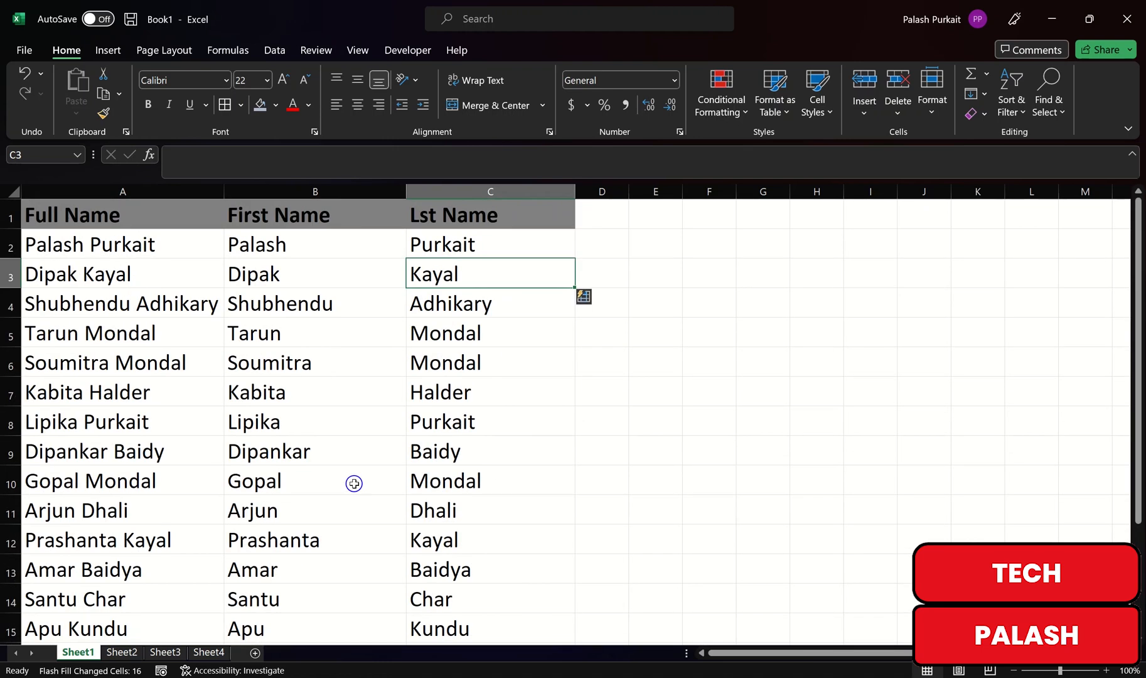
scroll(366, 465, "down", 5)
scroll(366, 465, "up", 5)
Step: Switch to Sheet2 and select B2 under the First Name header
left_click(123, 653)
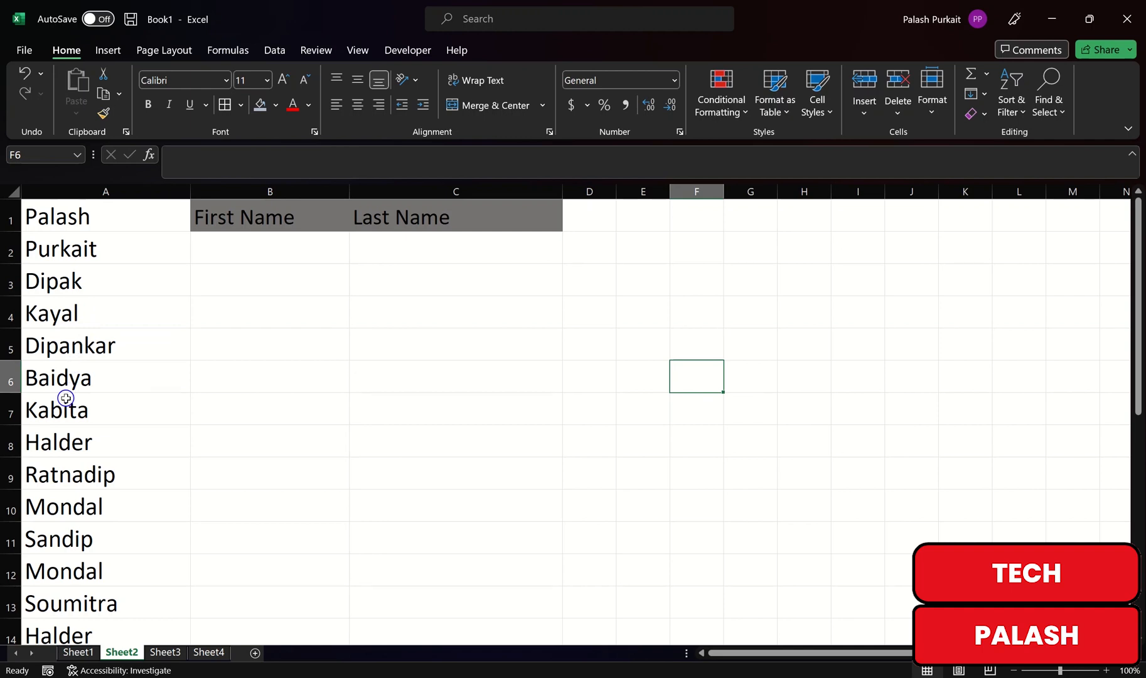
left_click(237, 255)
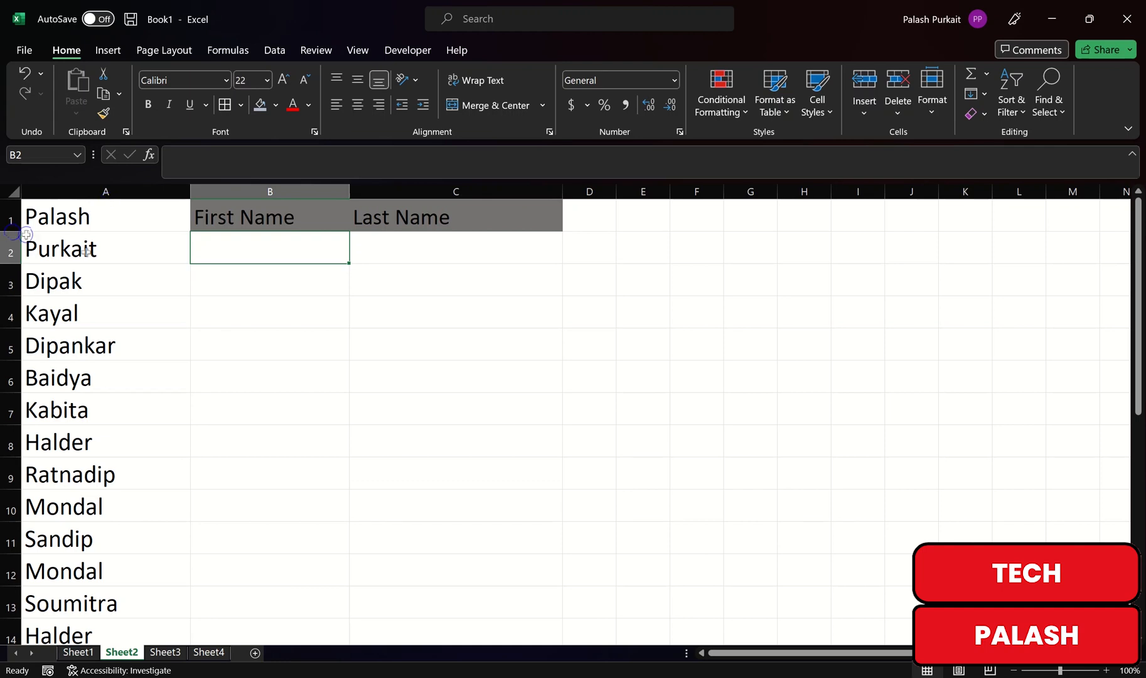
Step: Enter placeholders A1 and A2 in B2:C2, and A3 and A4 in B3:C3
key("Caps_Lock")
type("A1")
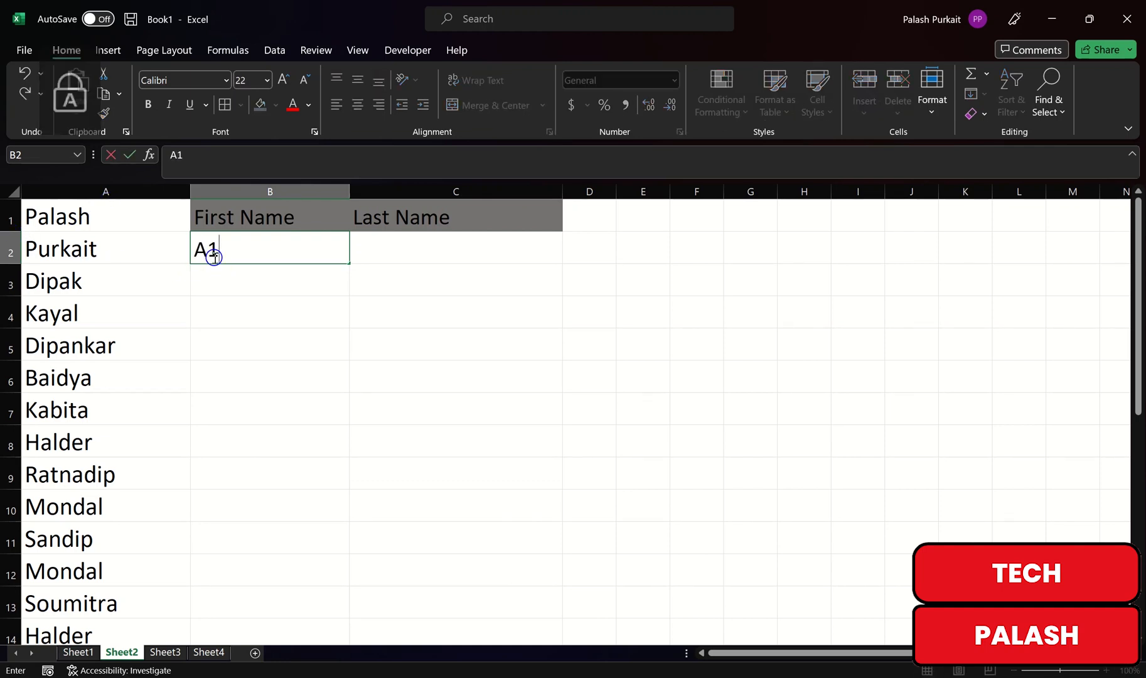
key("Tab")
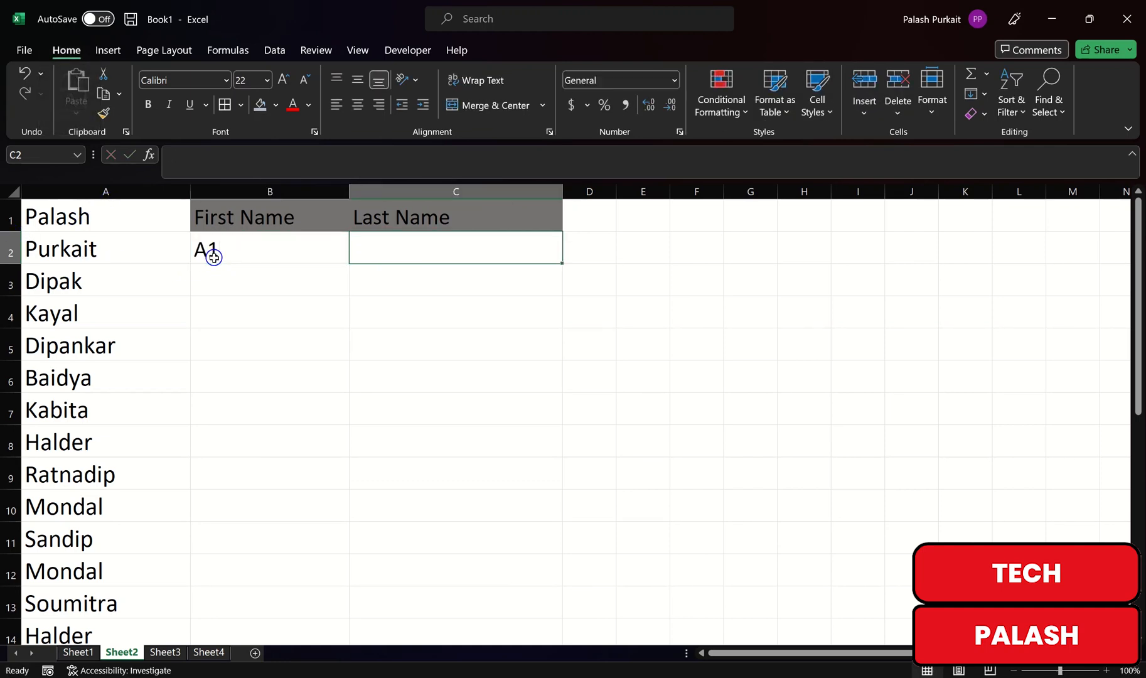
type("A2")
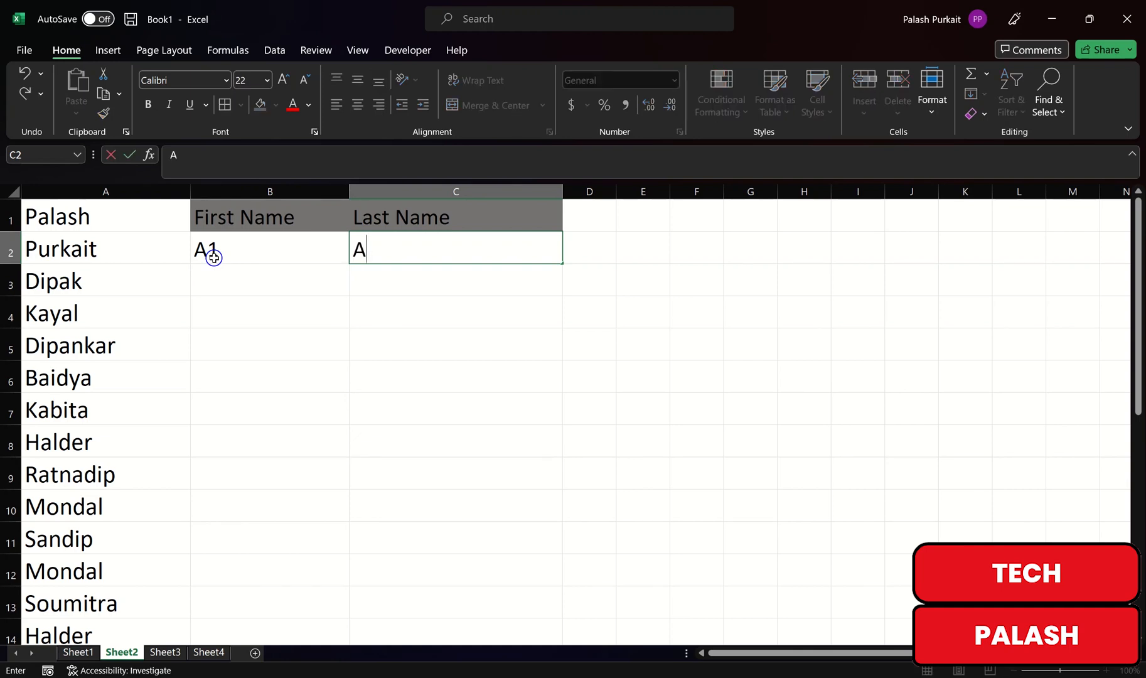
left_click(229, 284)
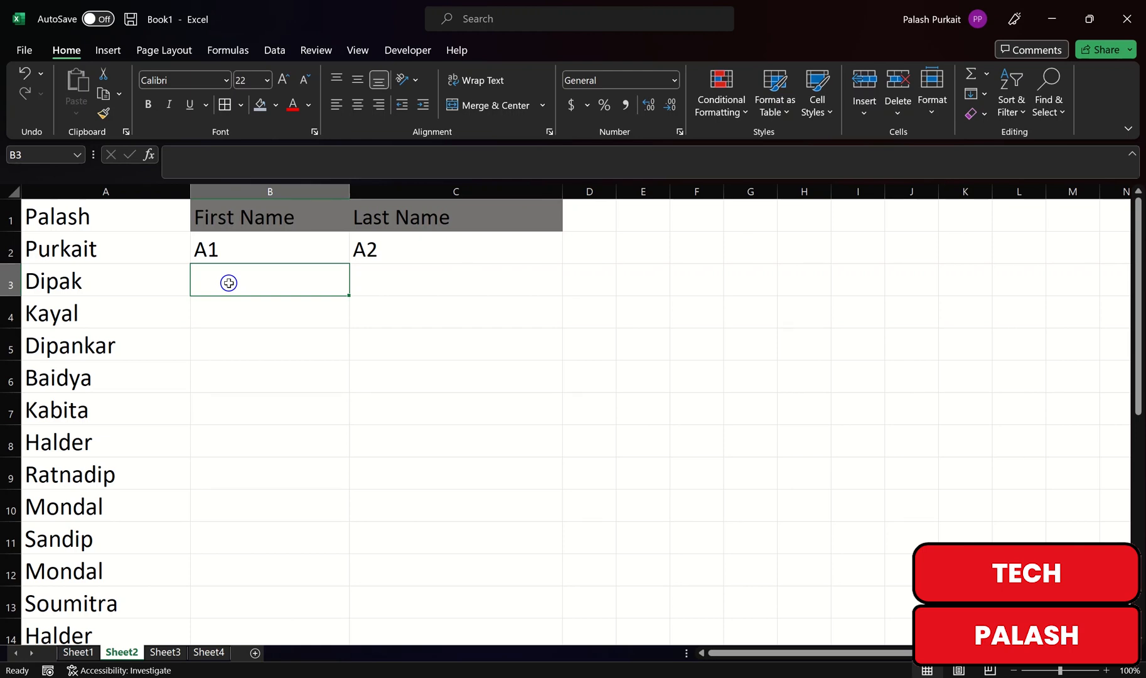
type("A3")
key("Tab")
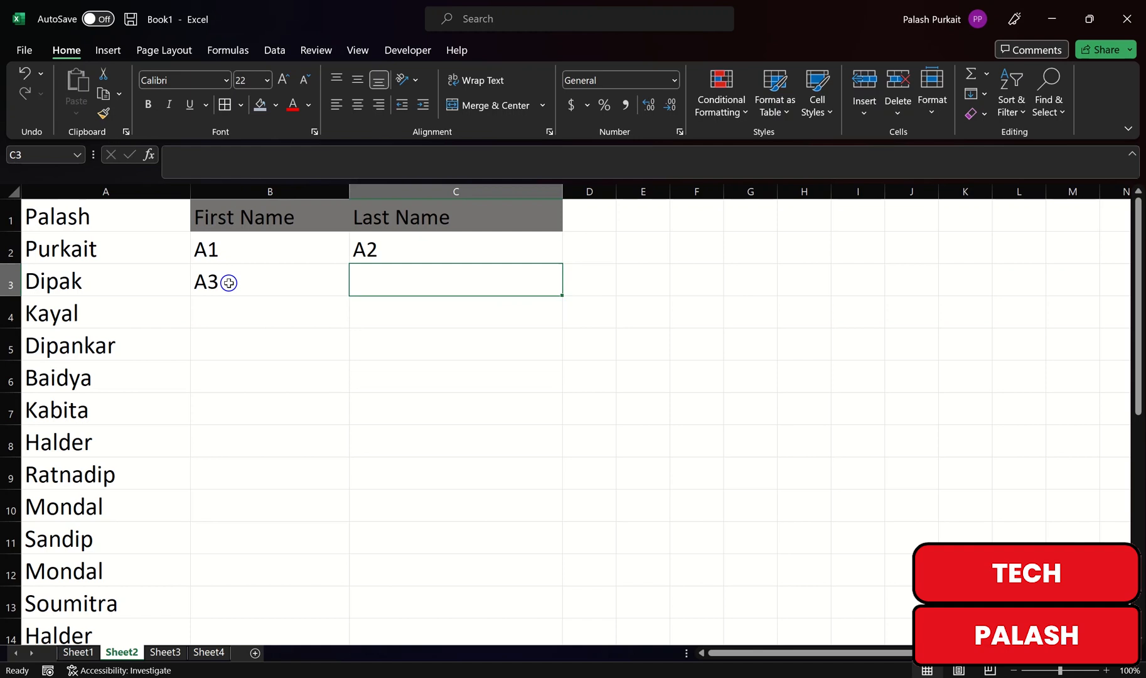
type("A2")
key("BackSpace")
type("4")
left_click(254, 348)
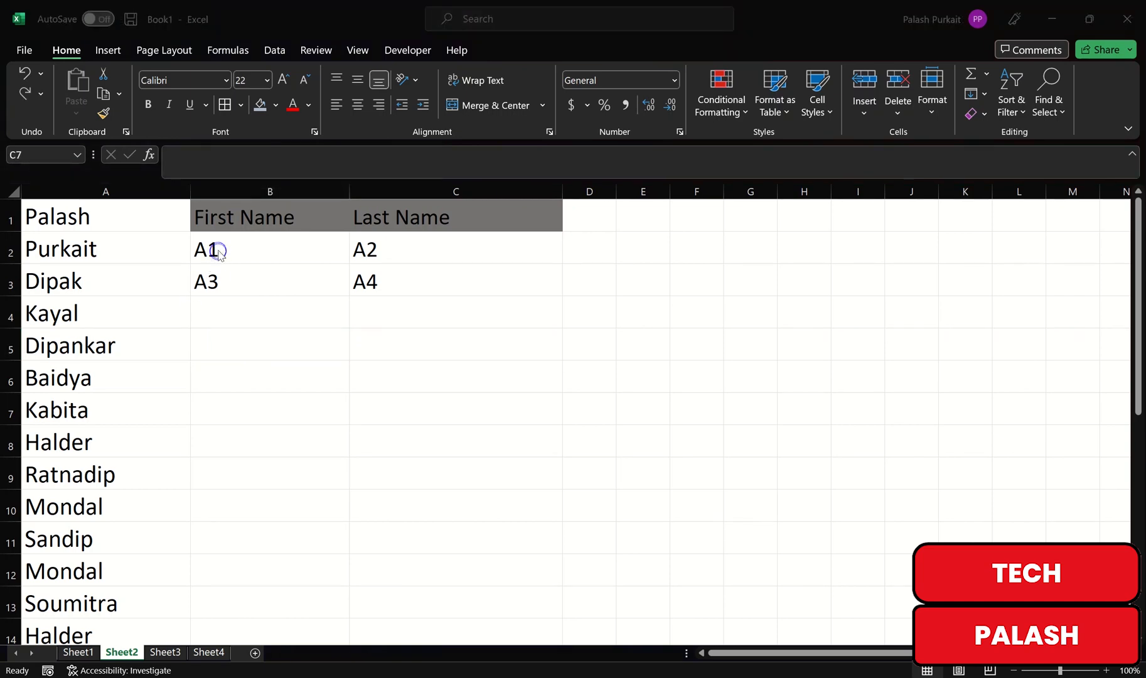
Step: Drag B2:C3 down to row 21 so the placeholders continue to A40
left_click(220, 252)
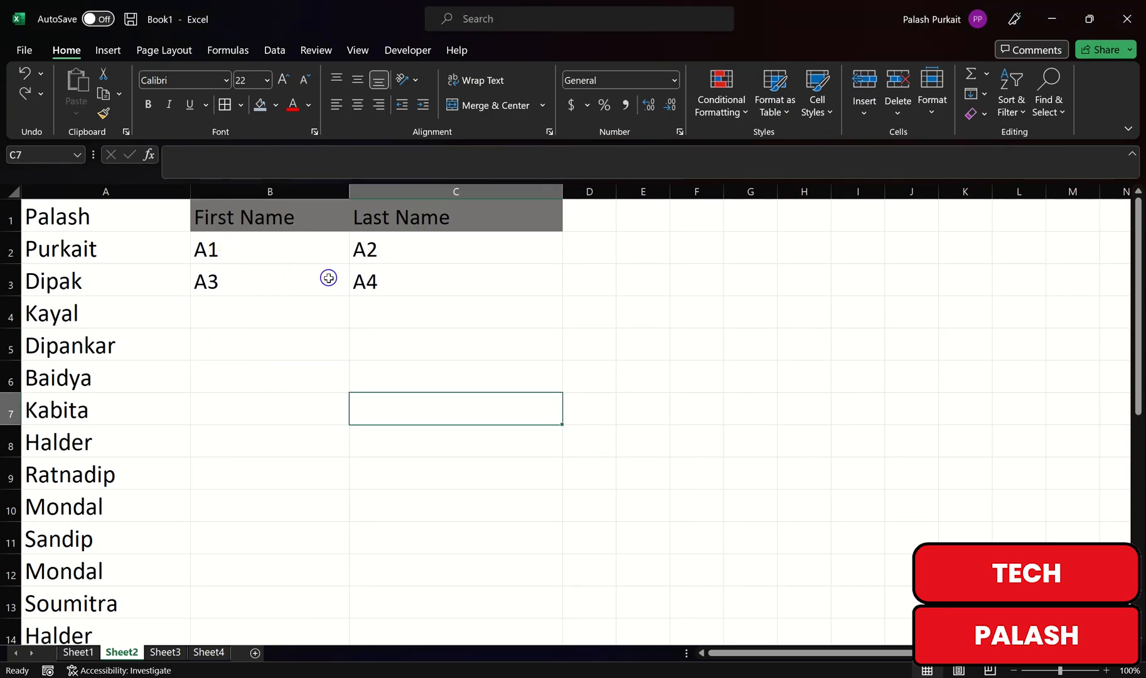
left_click_drag(280, 247, 467, 277)
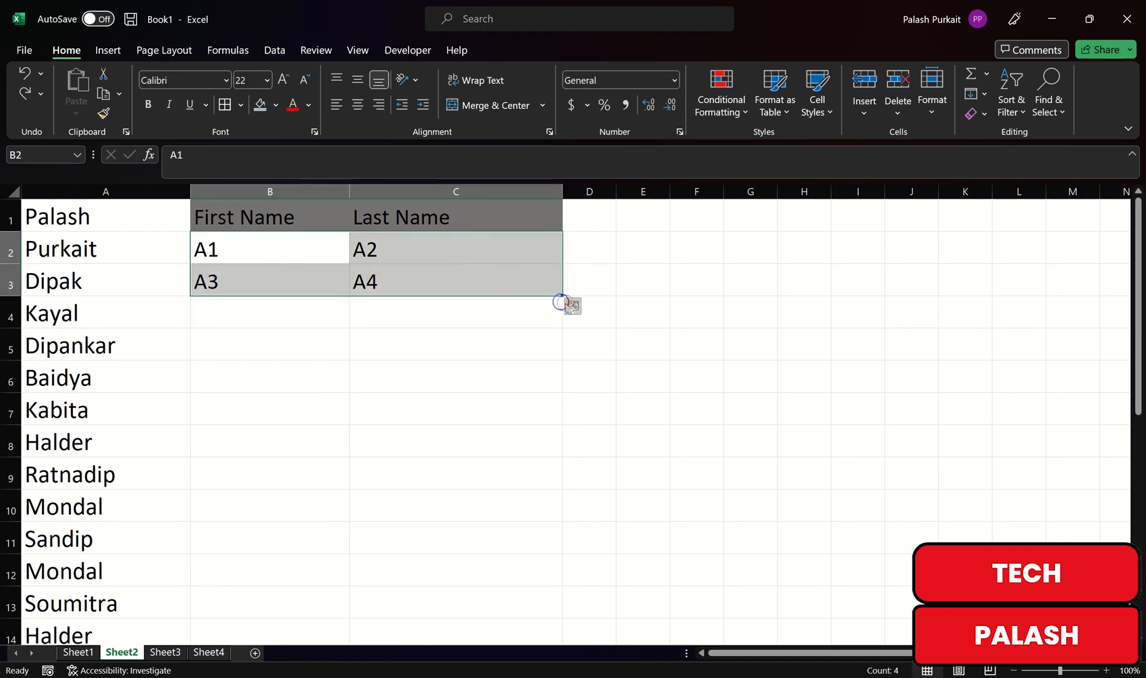
left_click_drag(563, 295, 570, 511)
scroll(459, 487, "up", 4)
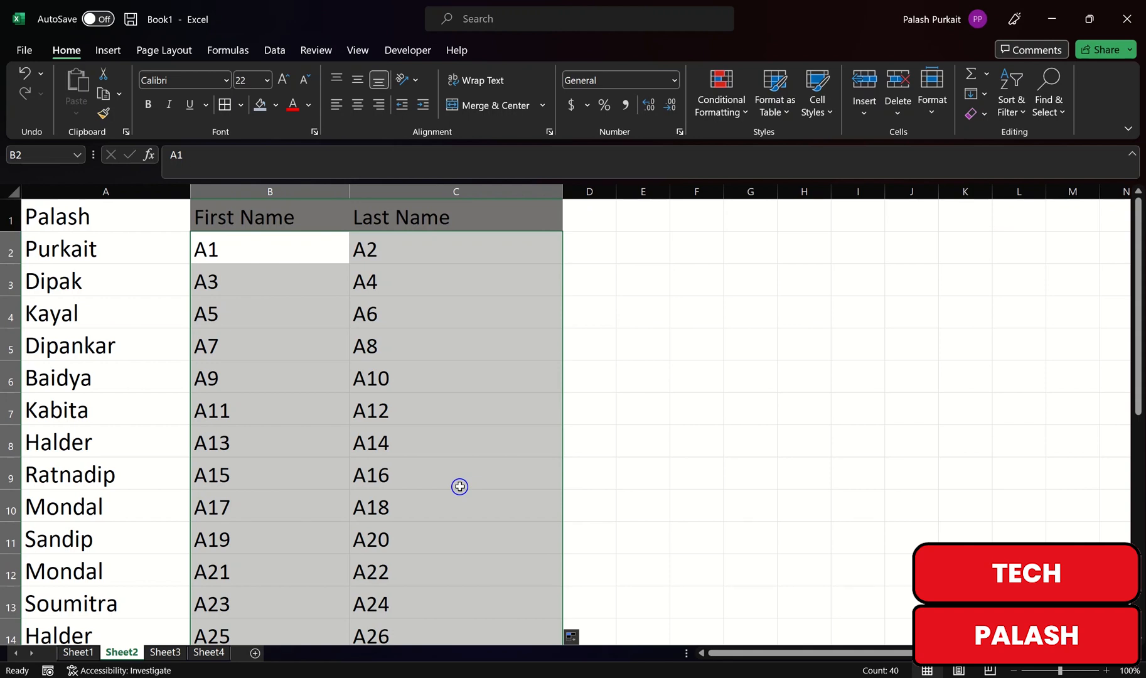
Step: Replace 'A' with '=A' in all 40 placeholders so they pull names from column A
key("ctrl+h")
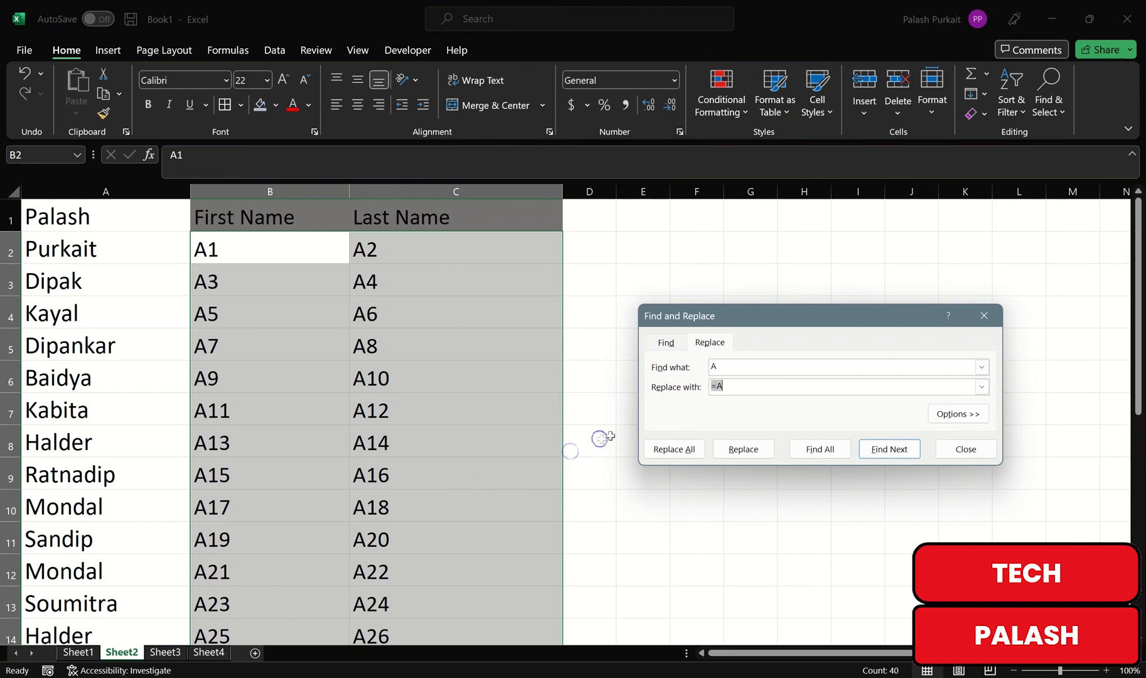
left_click(724, 362)
left_click(731, 364)
type("A")
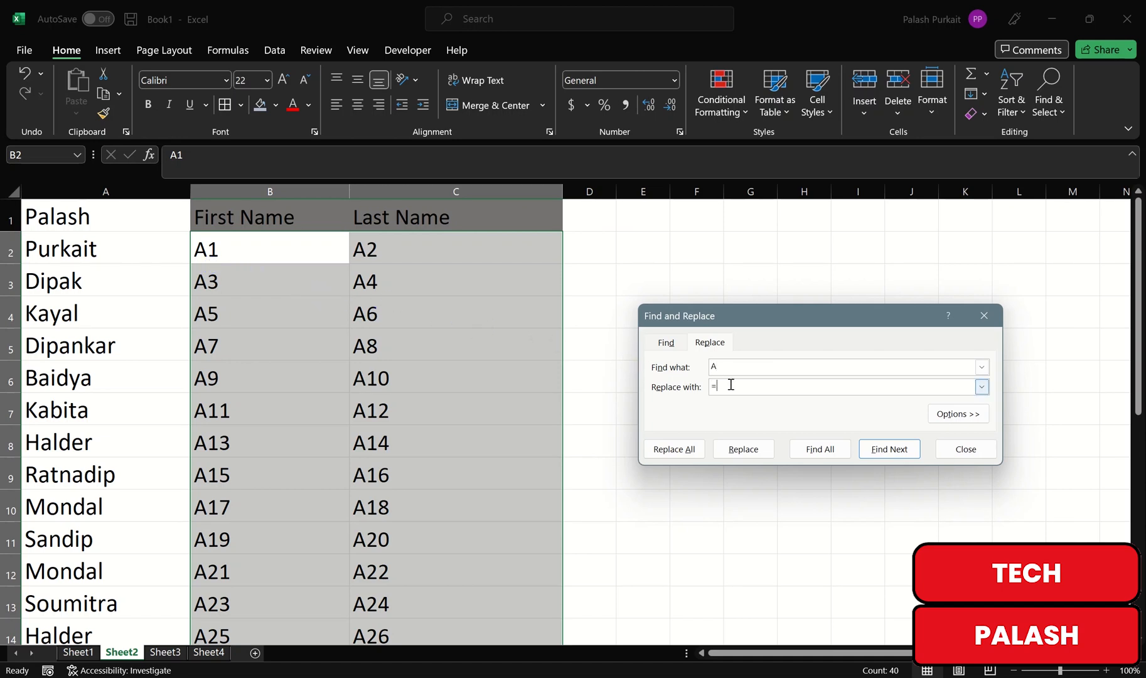
left_click(731, 384)
type("=A")
left_click(673, 448)
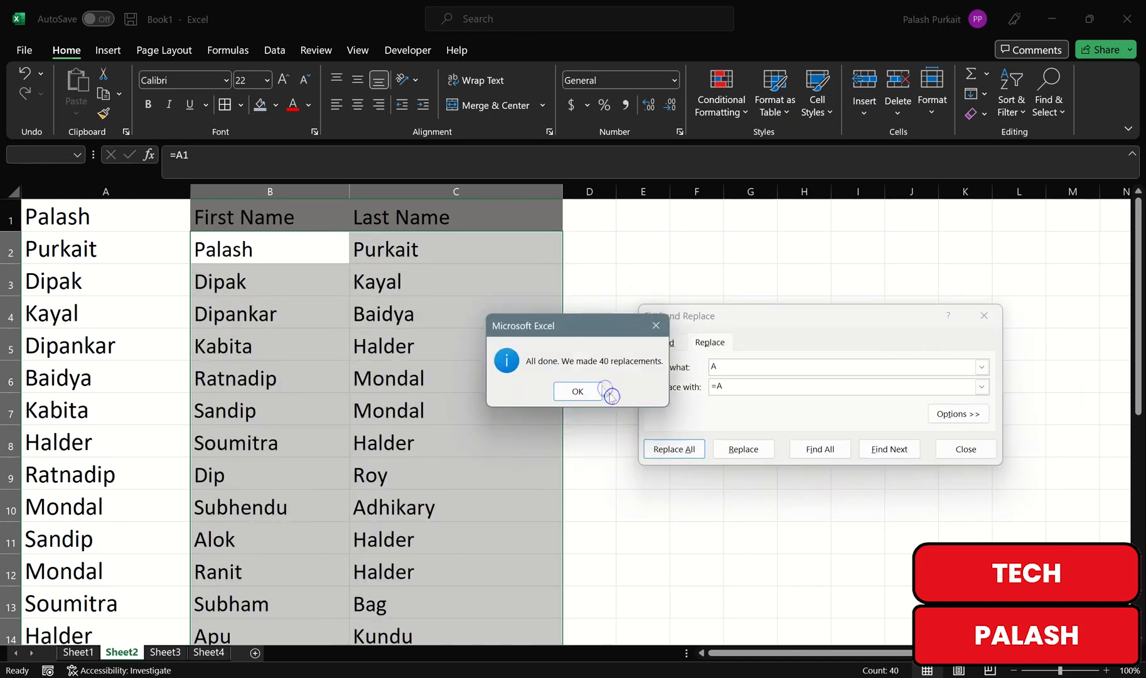
left_click(577, 391)
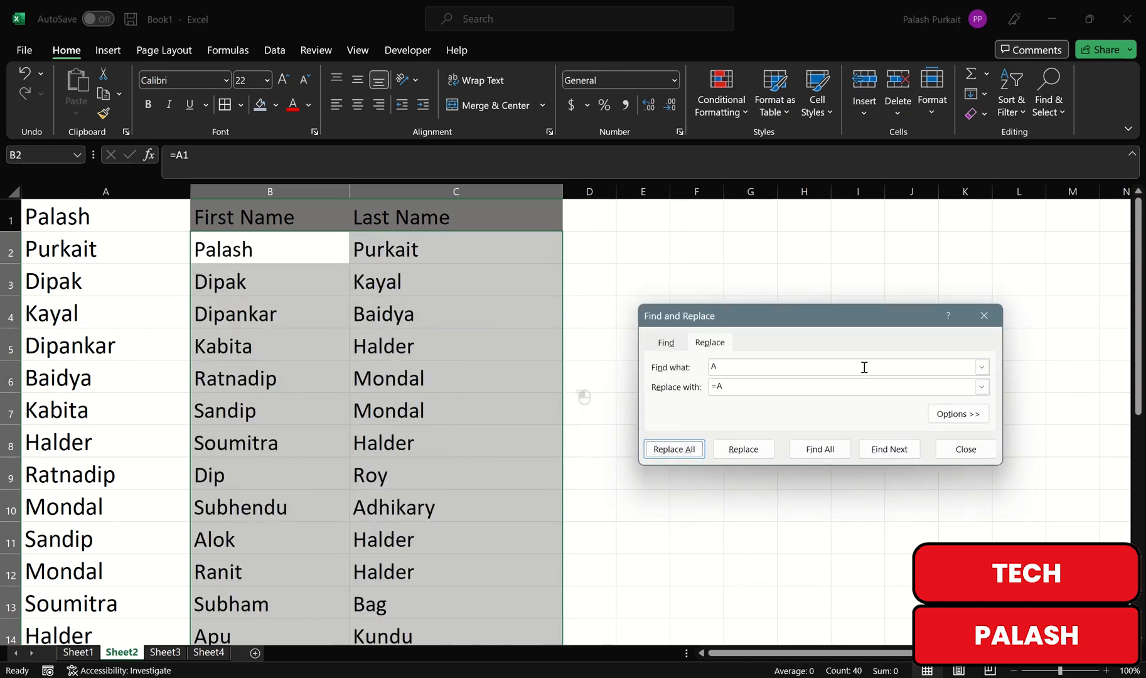
left_click(984, 315)
left_click(644, 357)
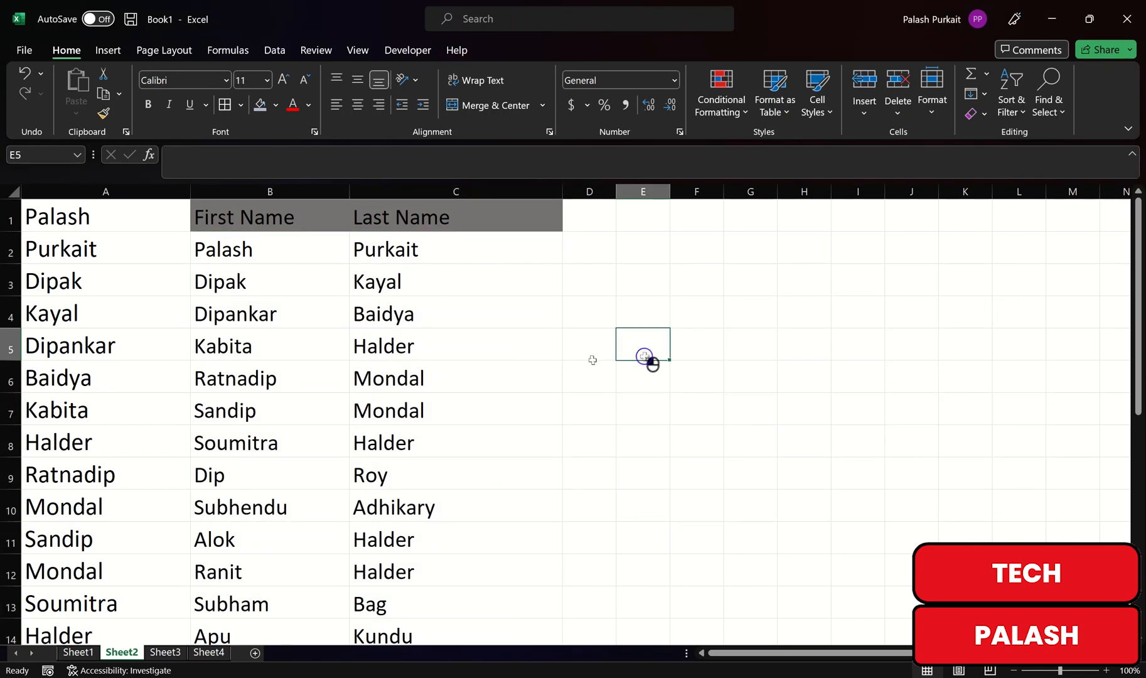
scroll(370, 392, "down", 3)
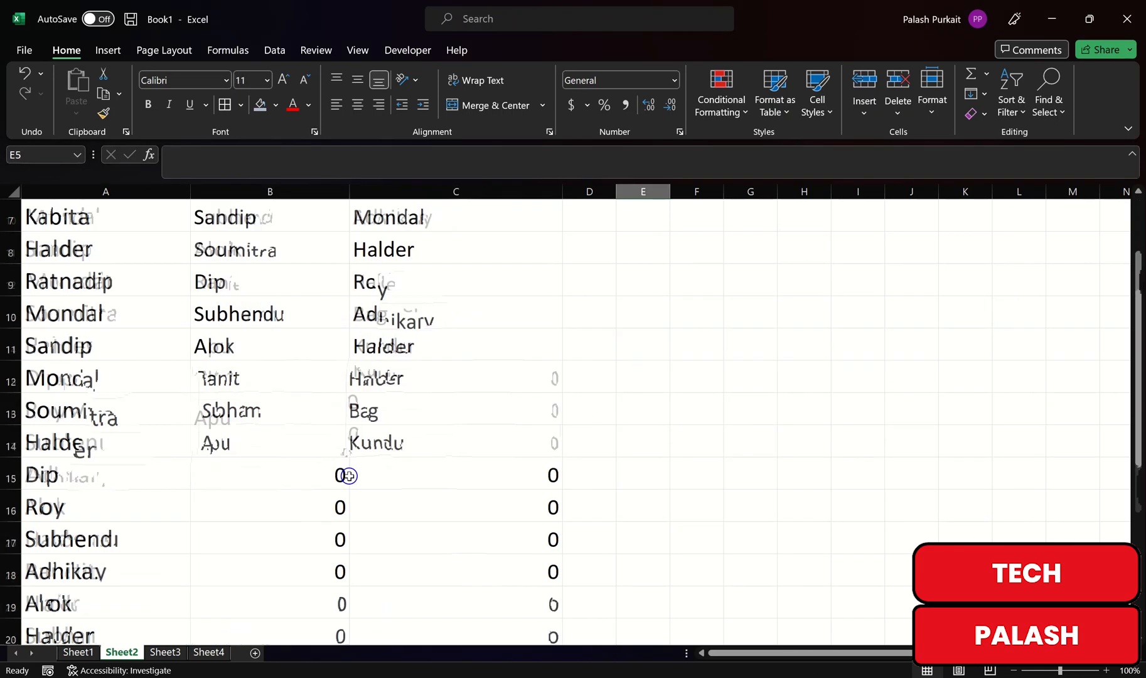
scroll(338, 440, "up", 2)
scroll(352, 403, "up", 1)
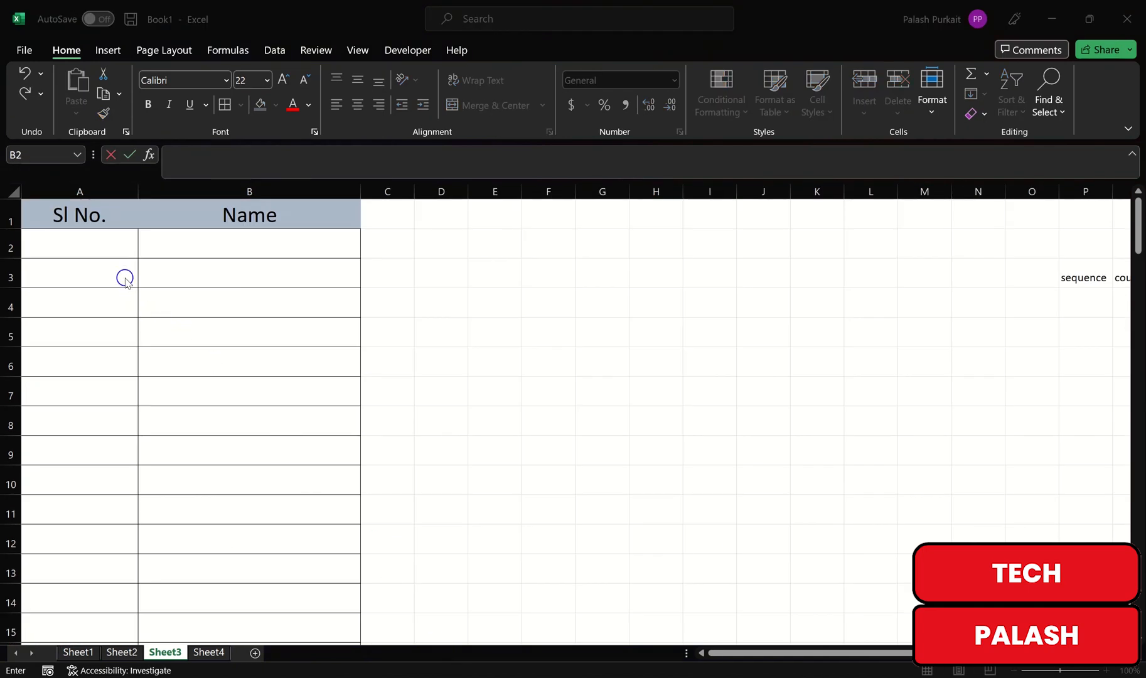
Step: On Sheet3, enter a sample name in B2 and serial number 1 in A2, then delete the 1
left_click(157, 248)
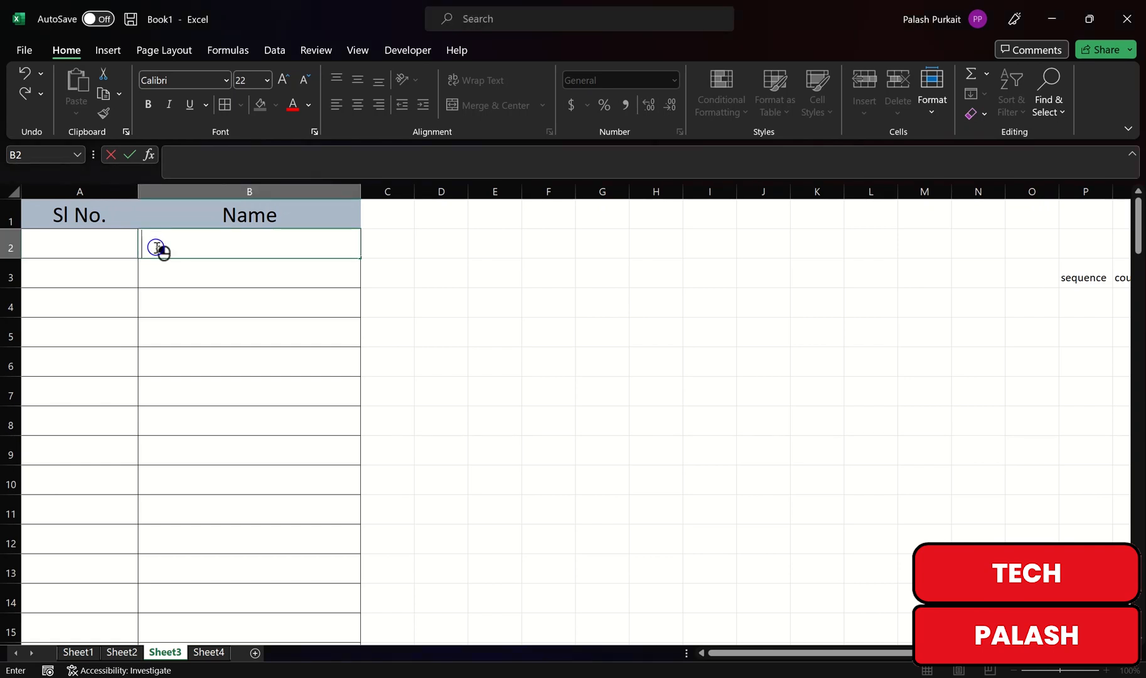
type("PALASH")
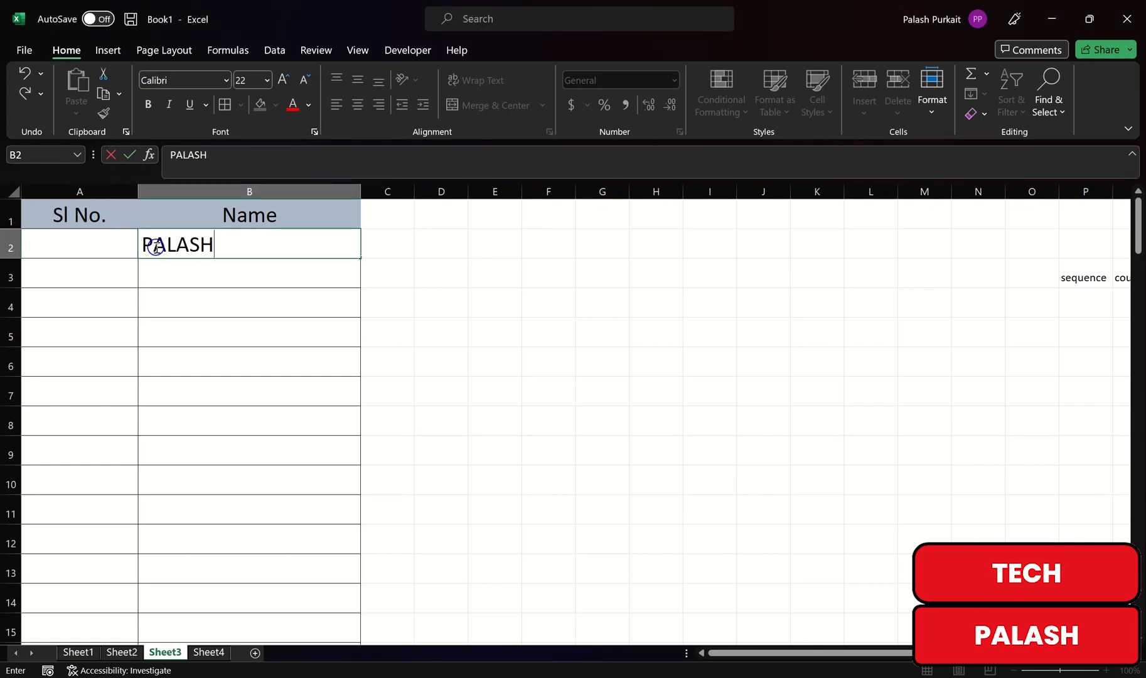
key("Left")
type("1")
key("ctrl+Return")
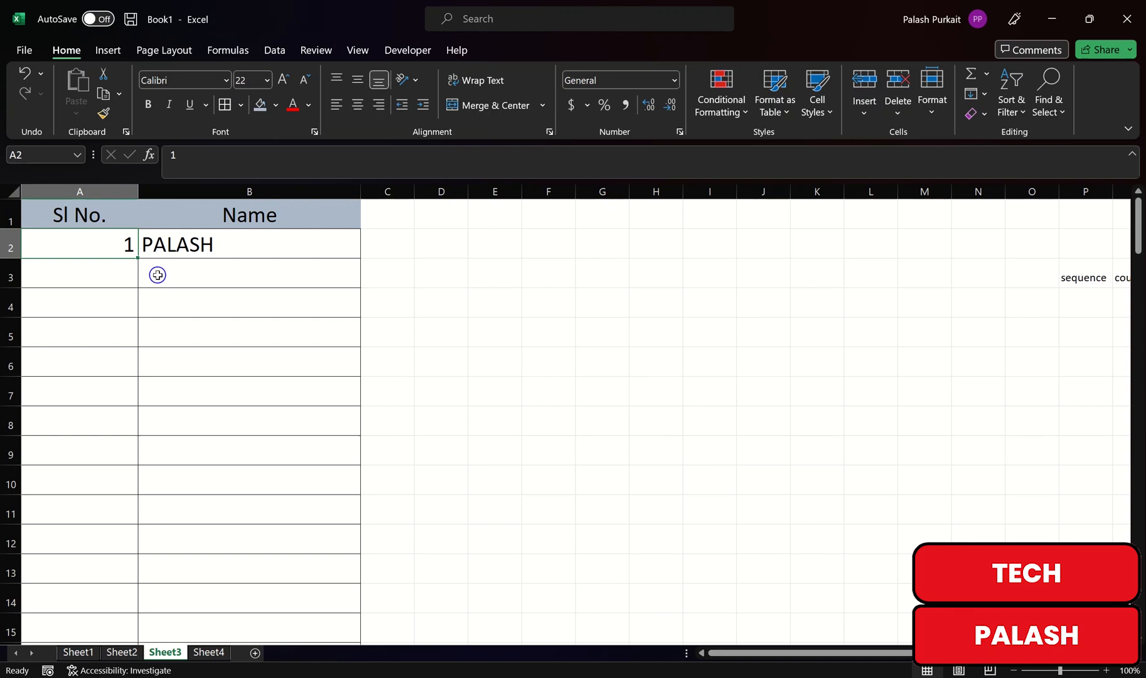
left_click(158, 248, "shift")
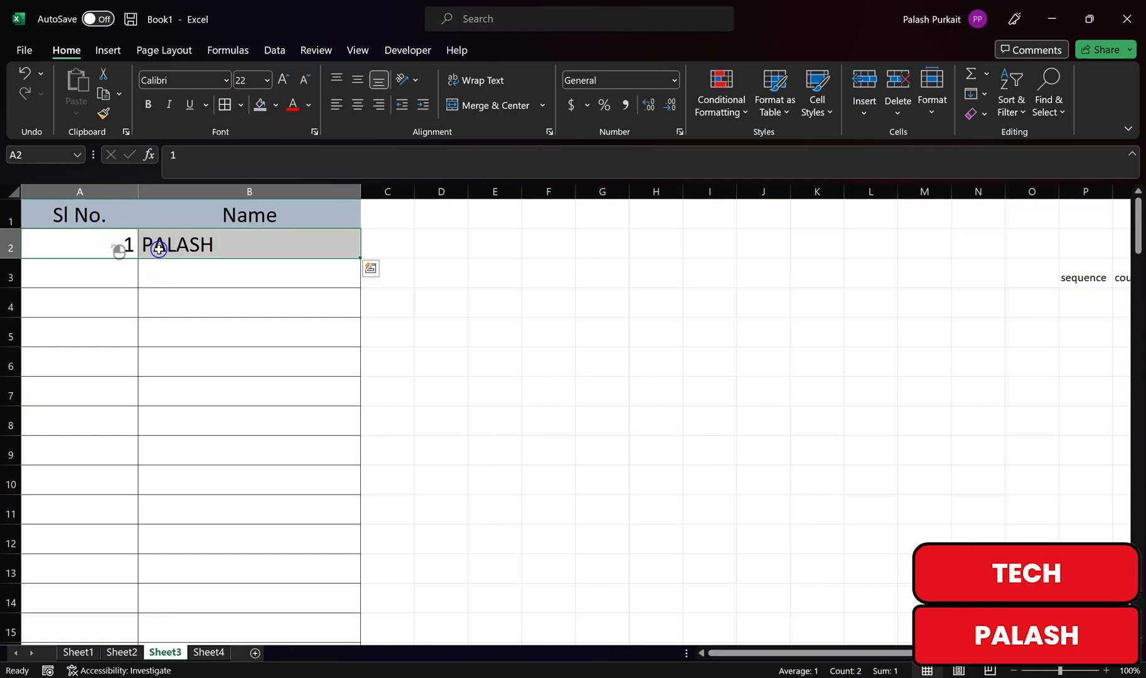
key("BackSpace")
Step: Clear B2 and enter =SEQUENCE(COUNTA(B2:B266)) in A2, accepting Excel's suggested correction
left_click(250, 262)
left_click(244, 256)
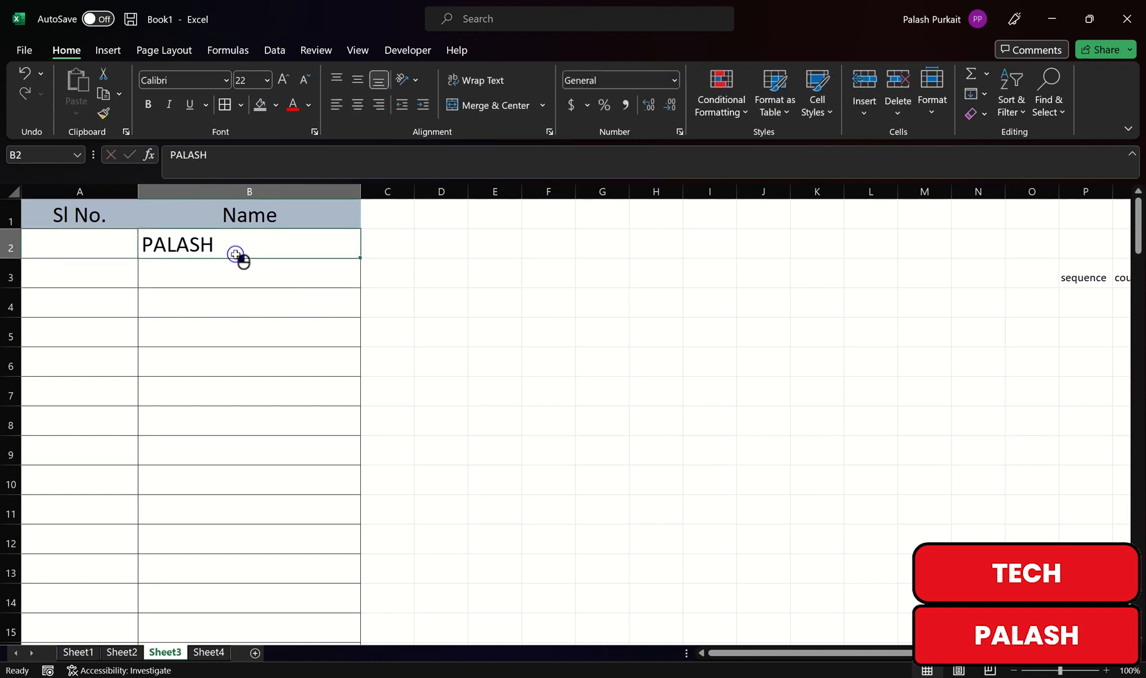
key("BackSpace")
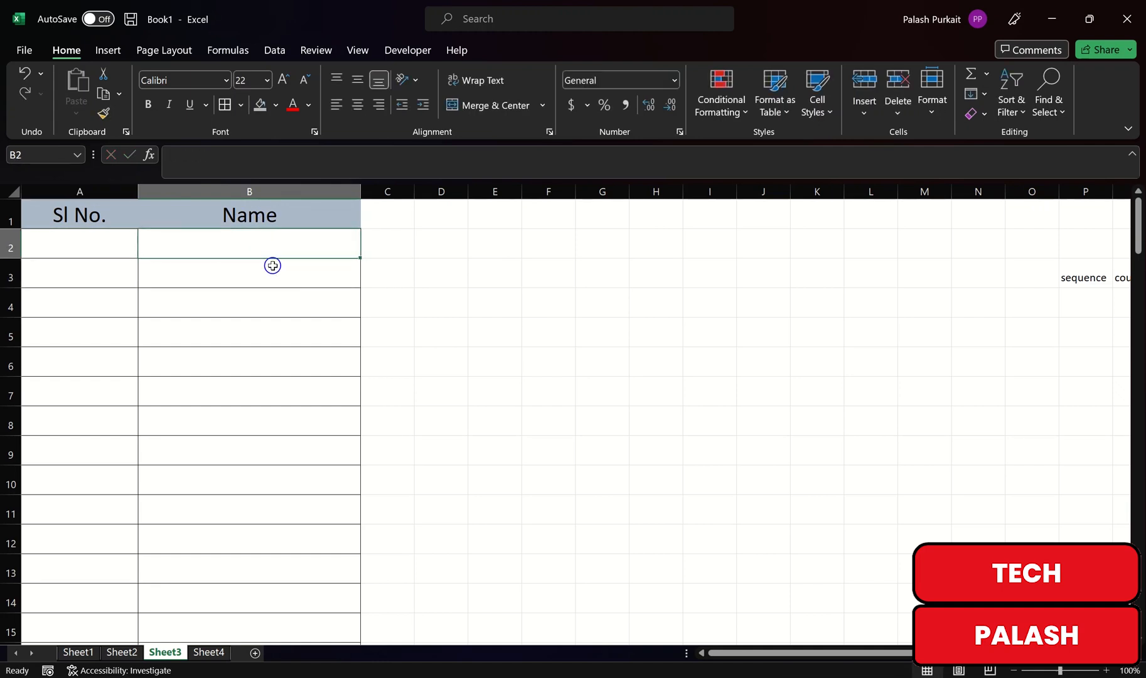
left_click(111, 244)
type("=SE")
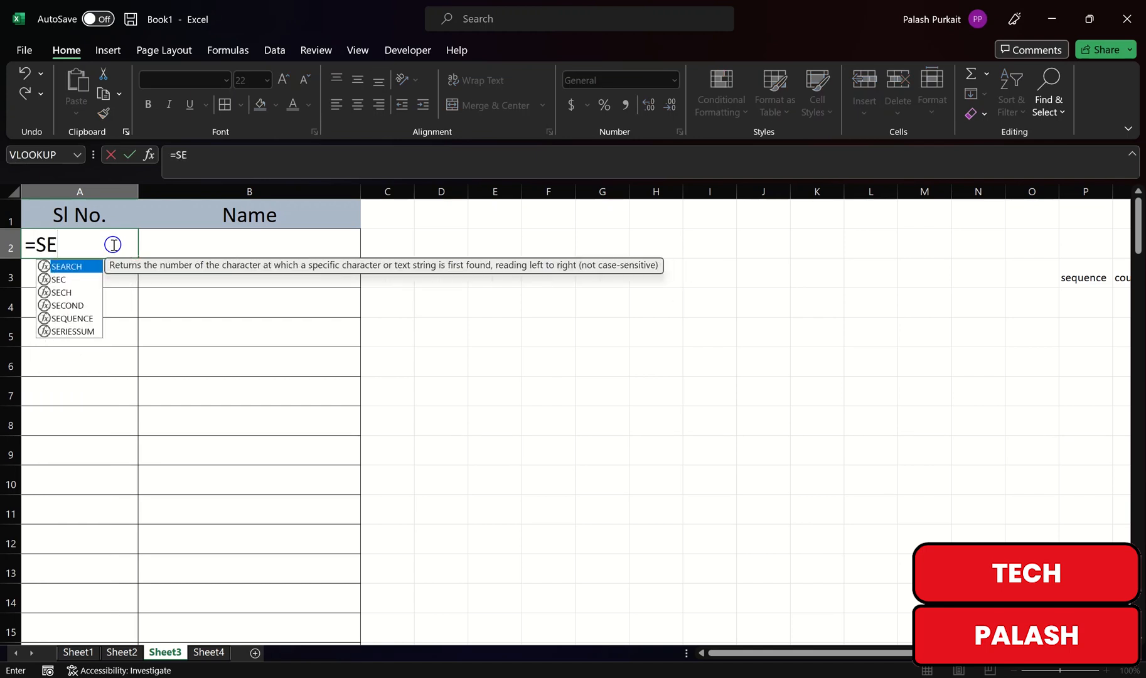
type("QUENCE")
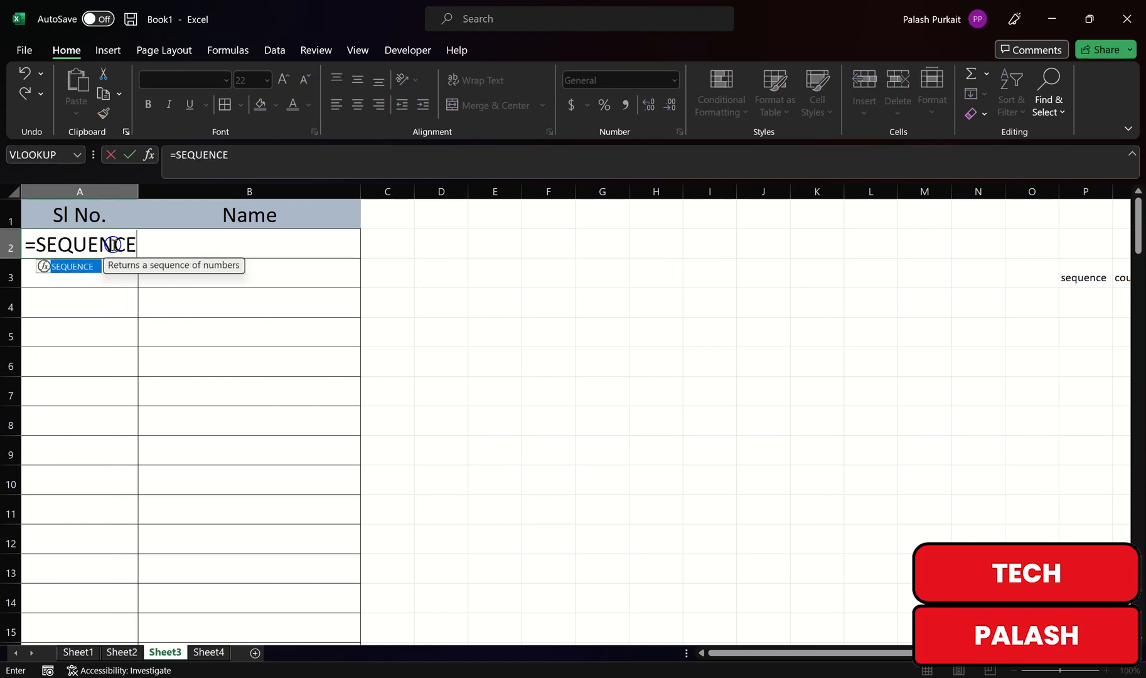
type("(")
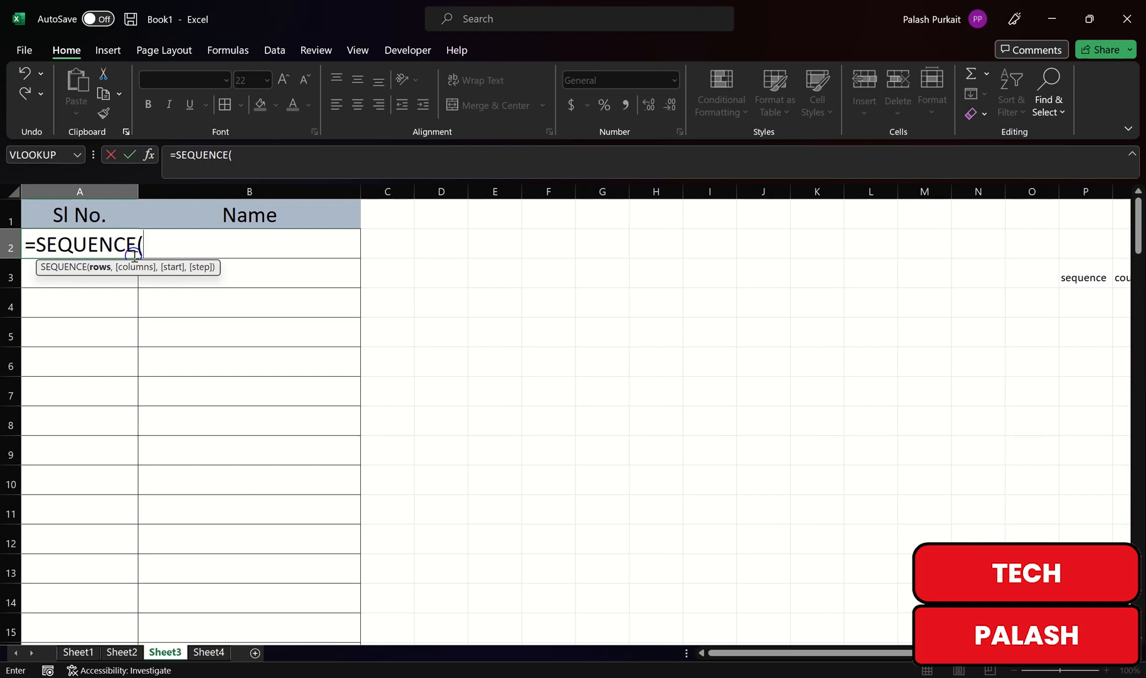
type("COUNTA")
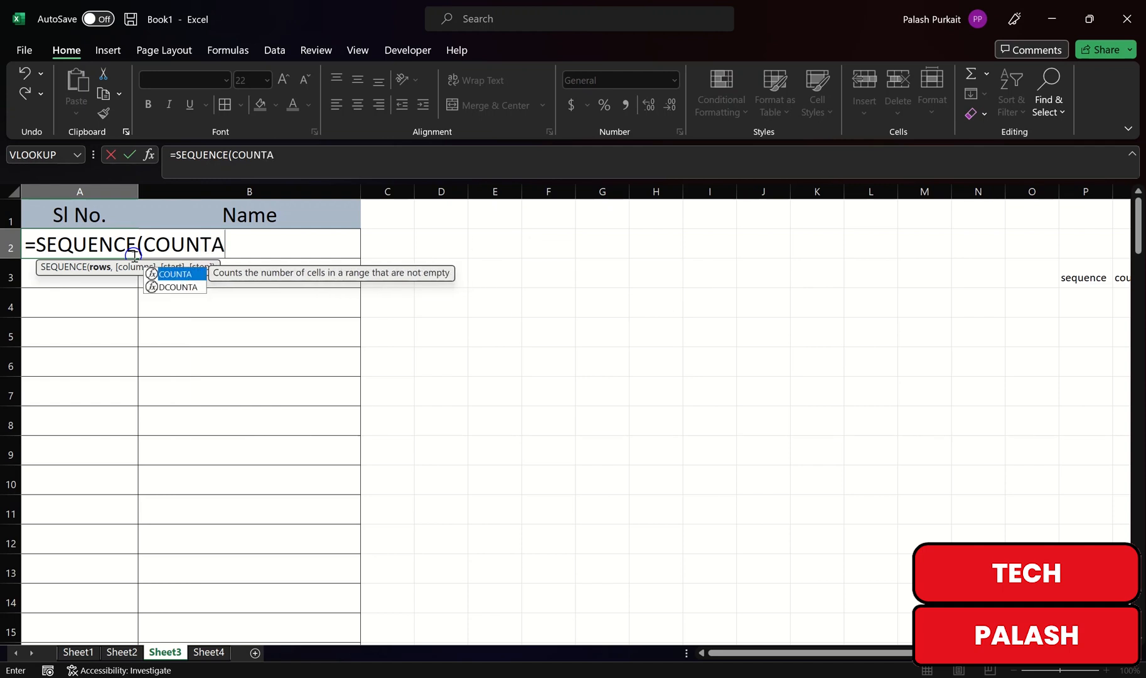
type("(")
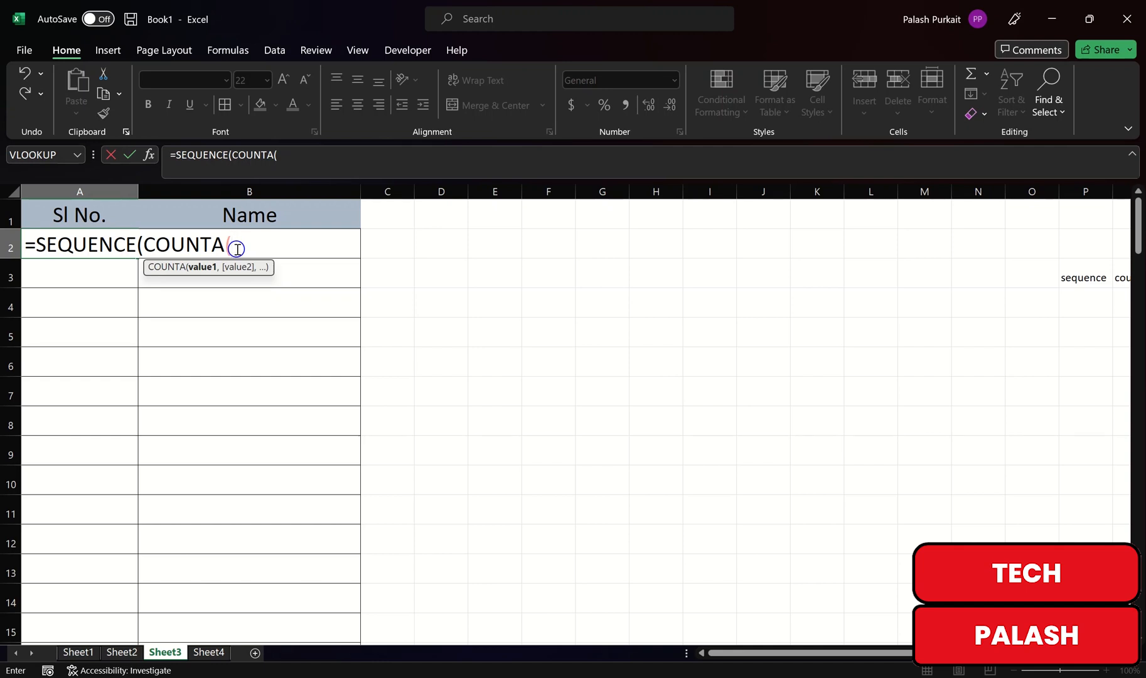
type("B")
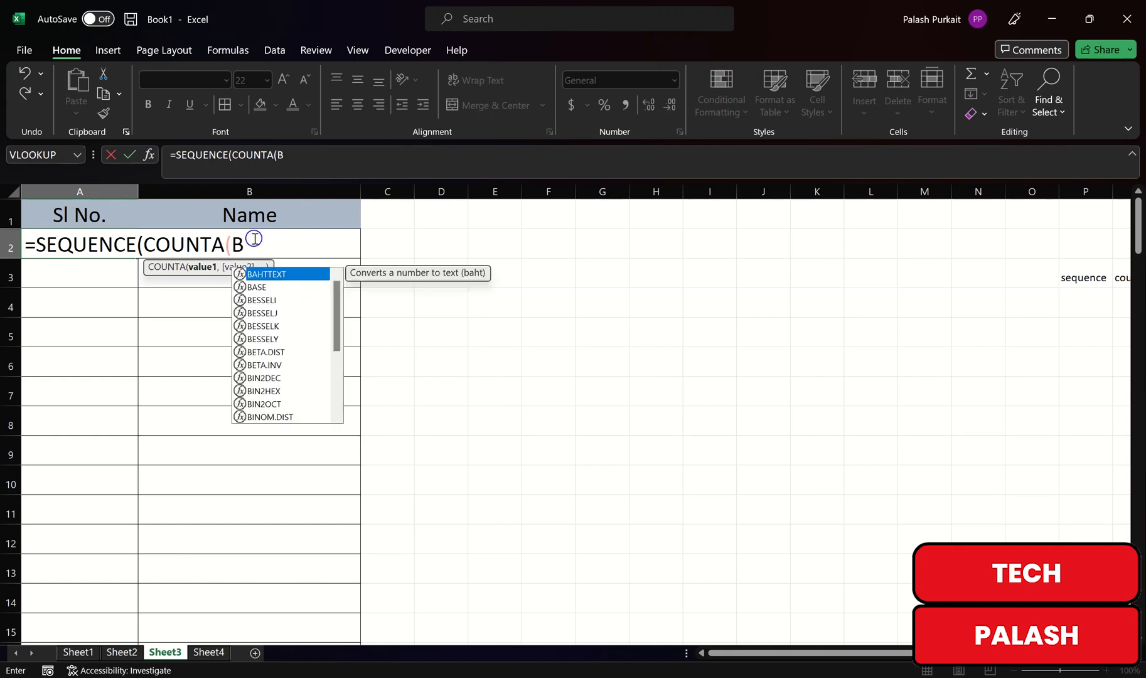
type("2")
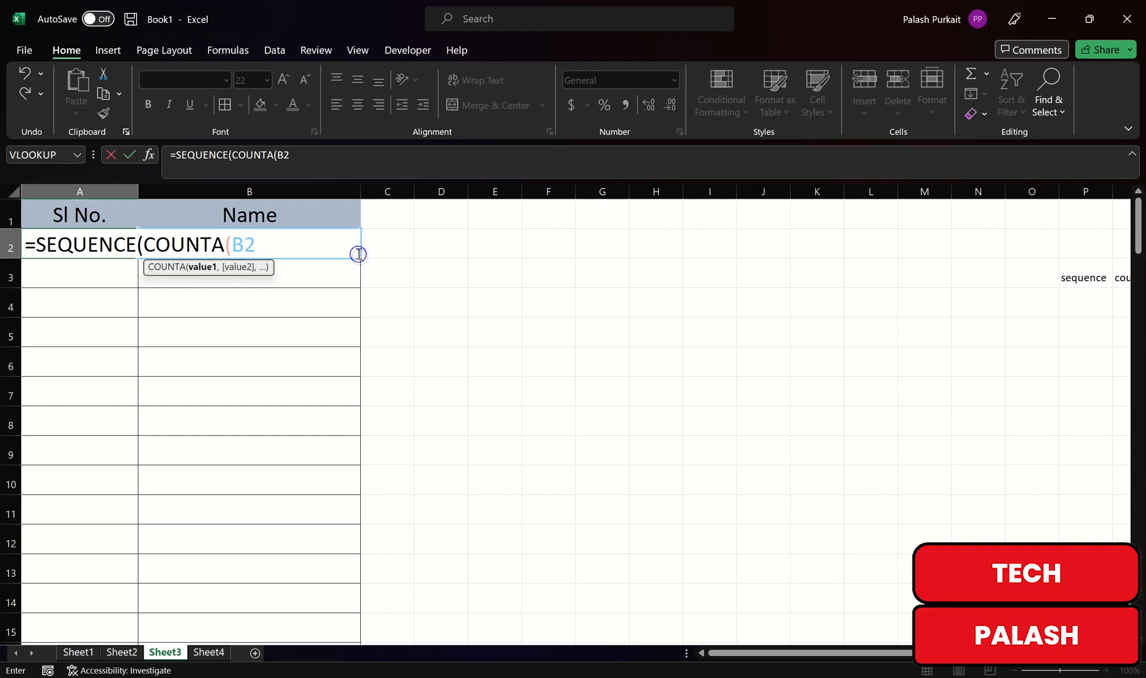
left_click_drag(361, 258, 353, 638)
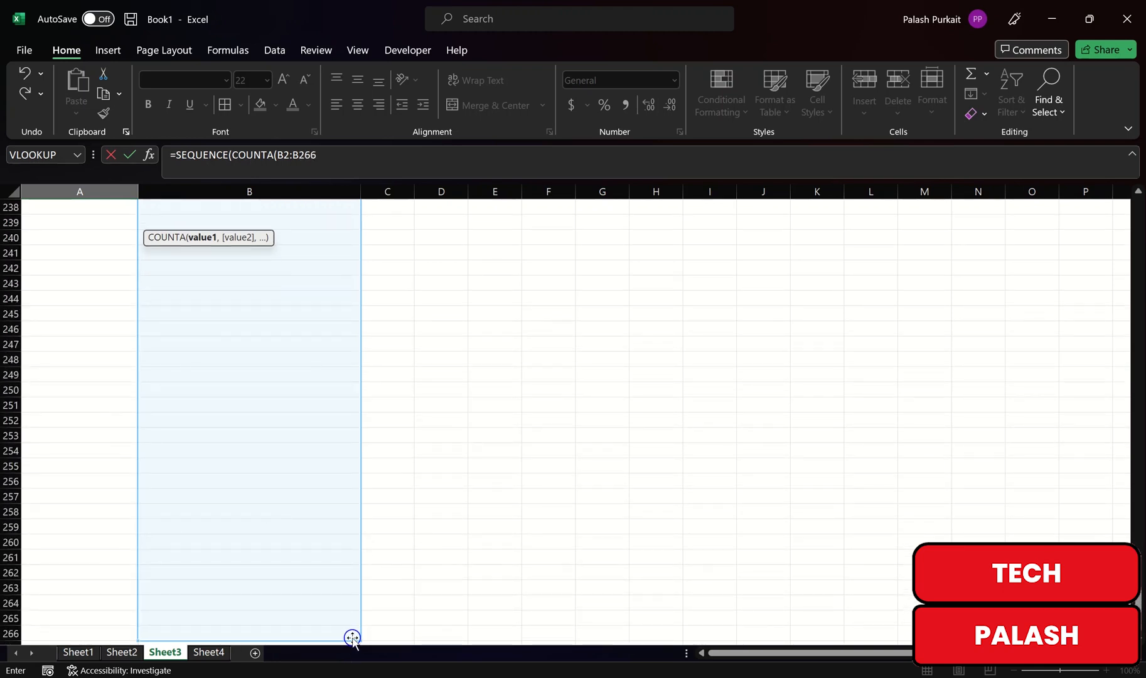
type(")")
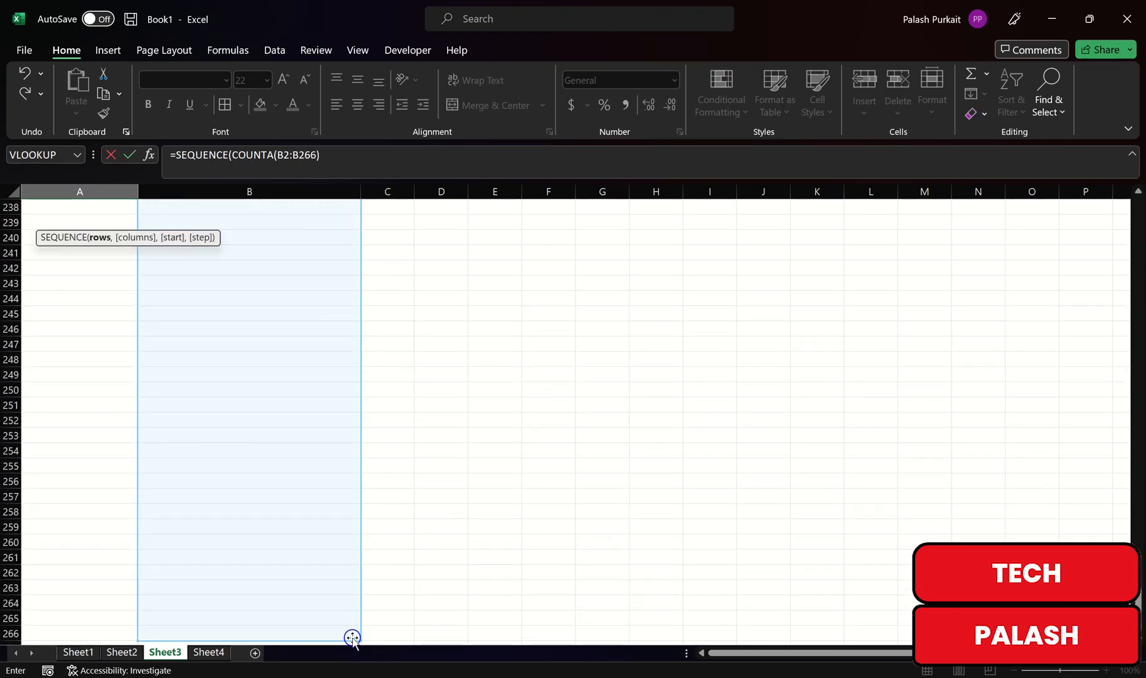
key("Return")
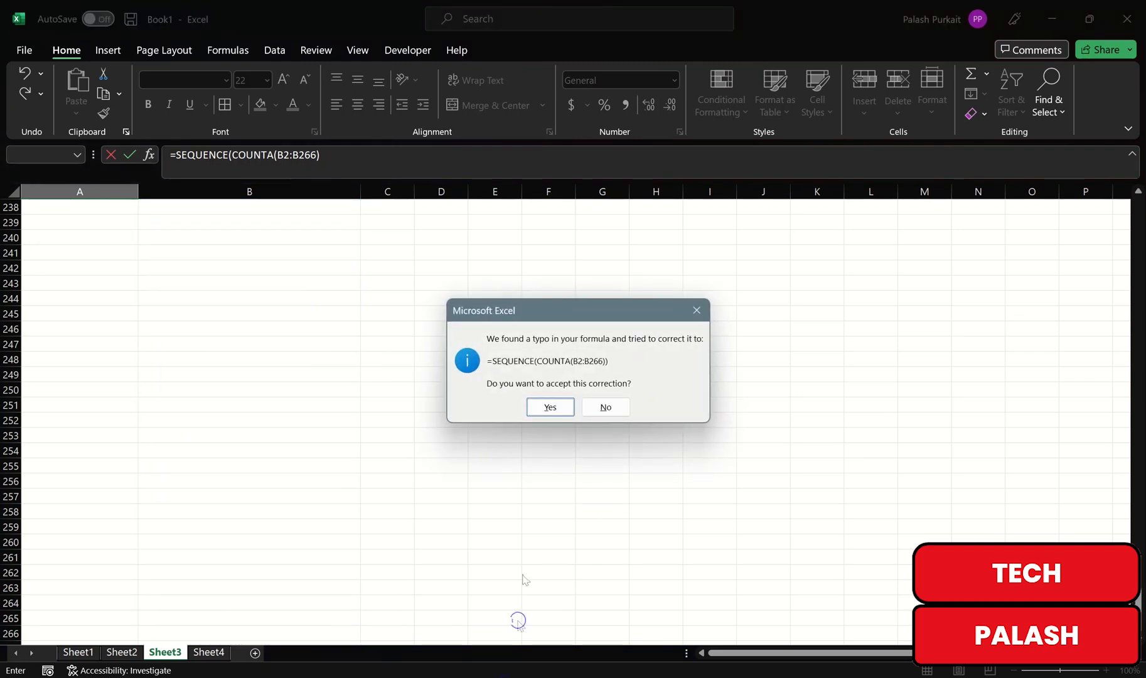
left_click(550, 407)
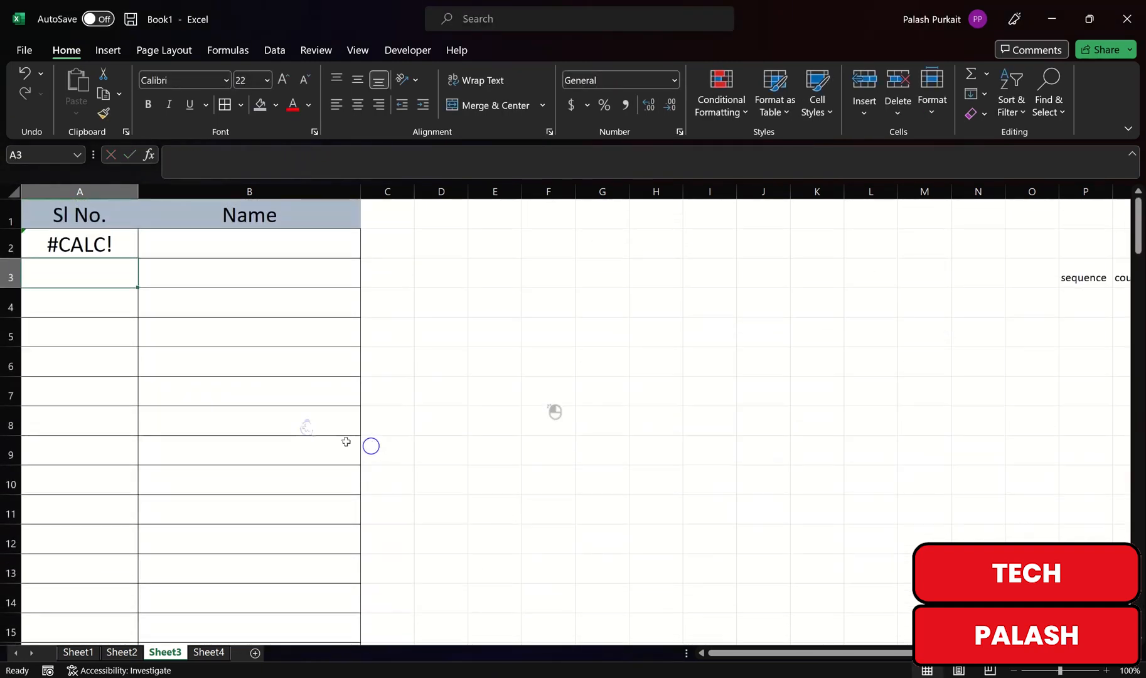
Step: Type the first two sample names down the Name column
left_click(197, 243)
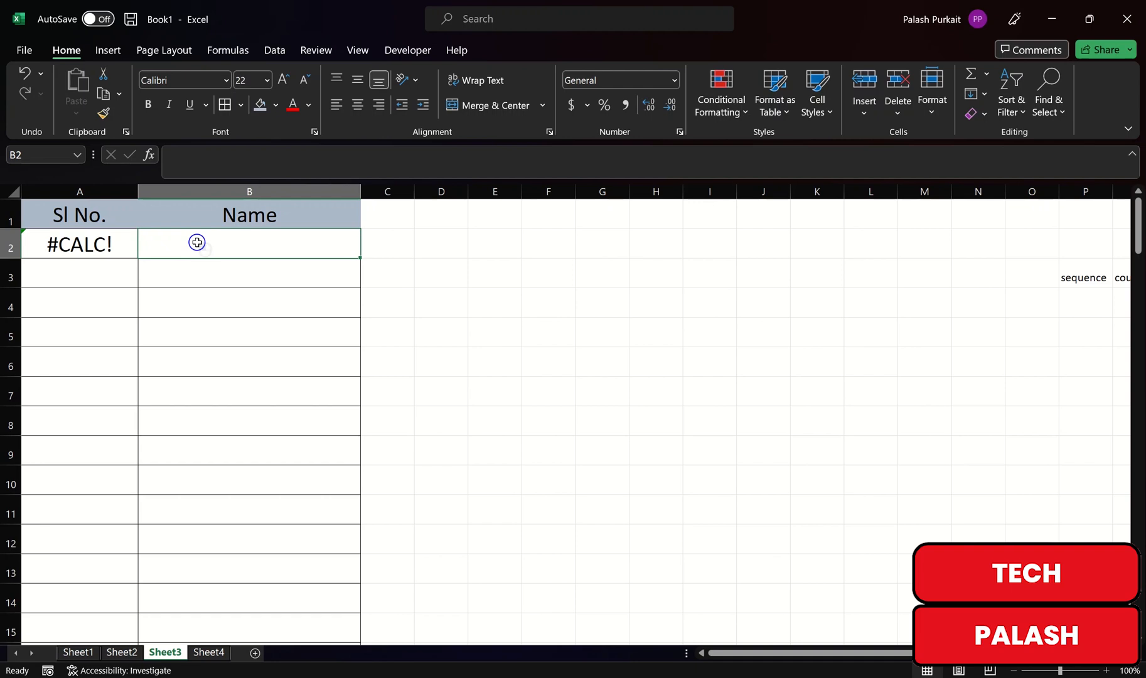
left_click(116, 244)
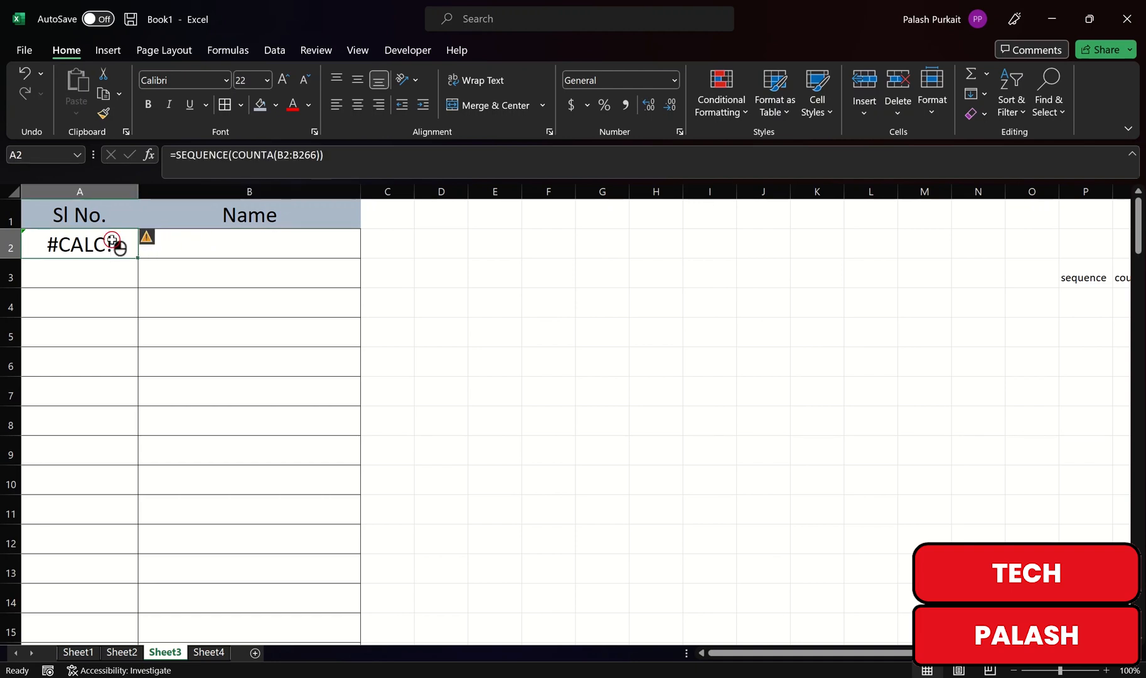
left_click(182, 243)
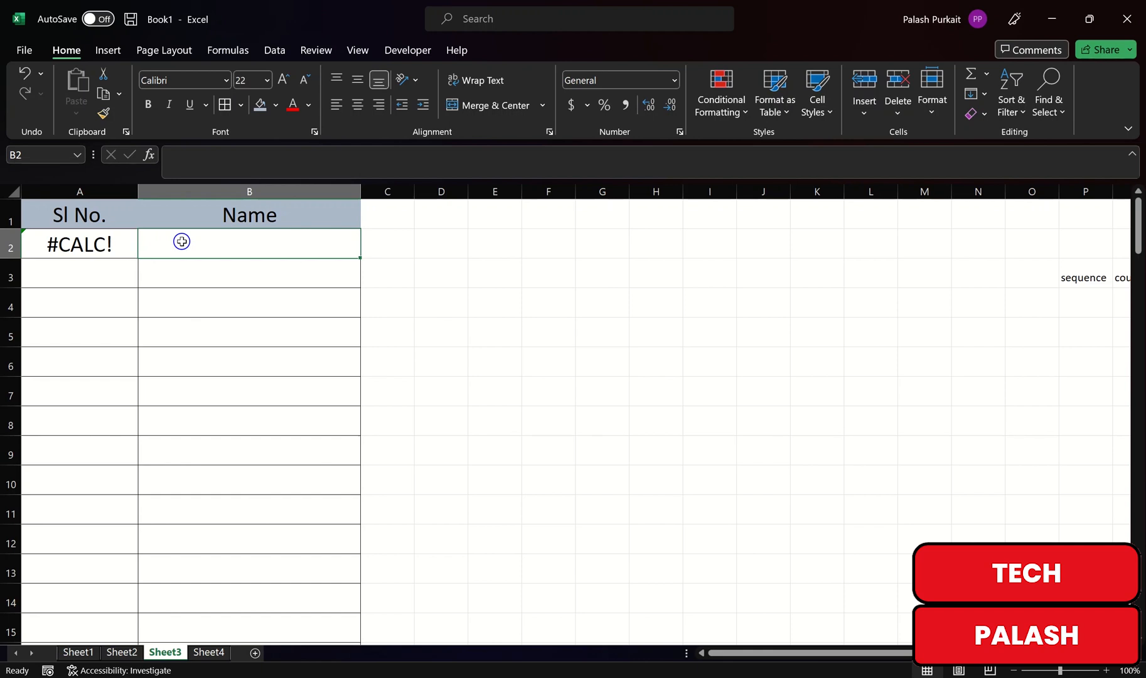
type("PALASH")
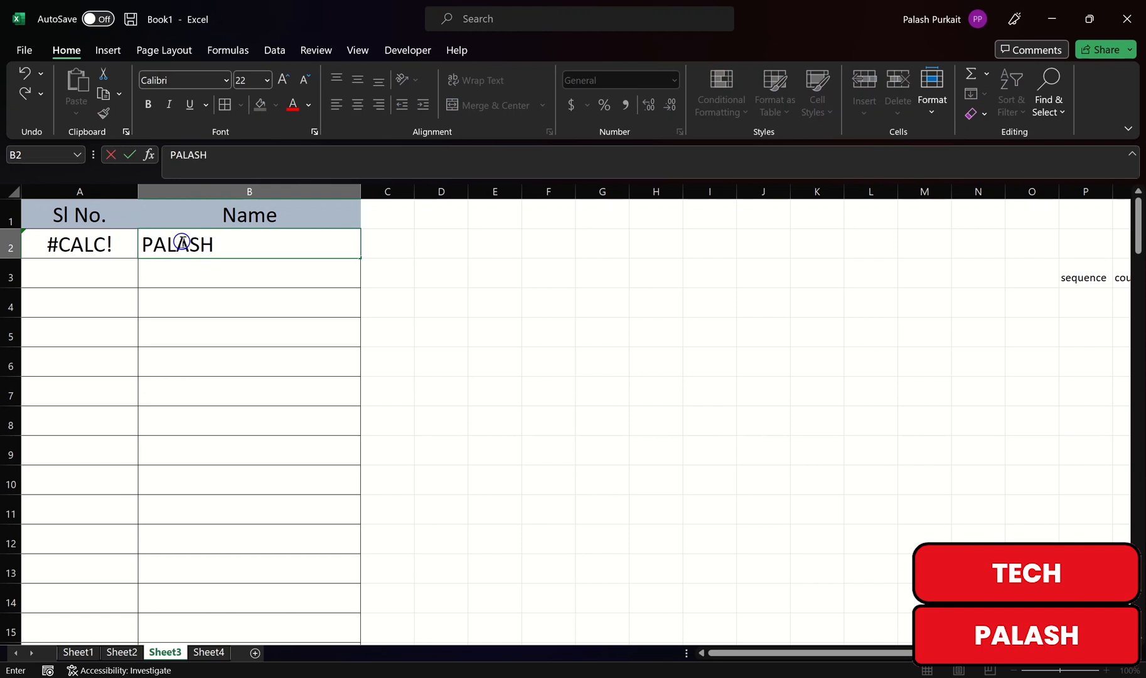
key("Return")
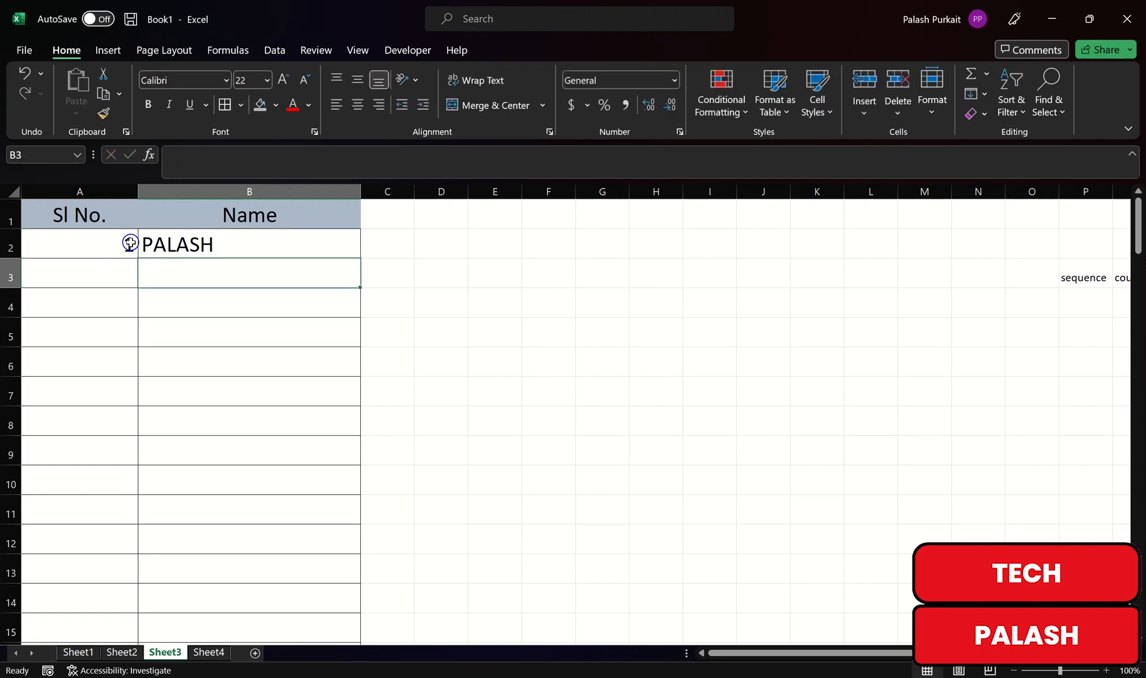
key("Down")
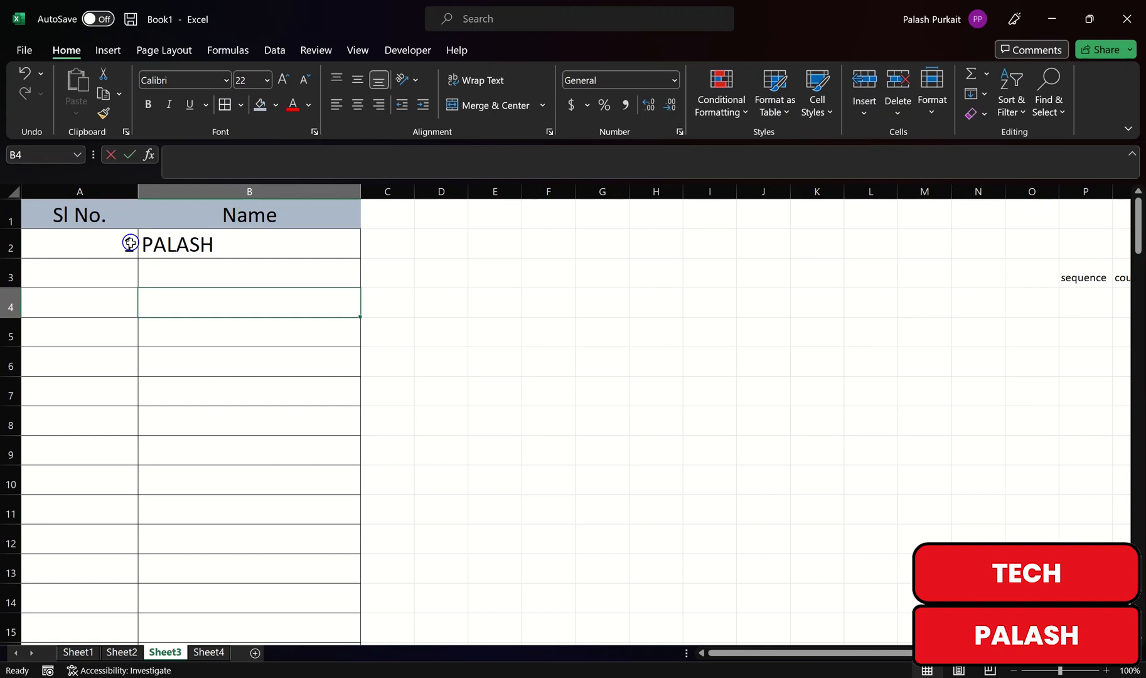
type("DIPAK")
key("Return")
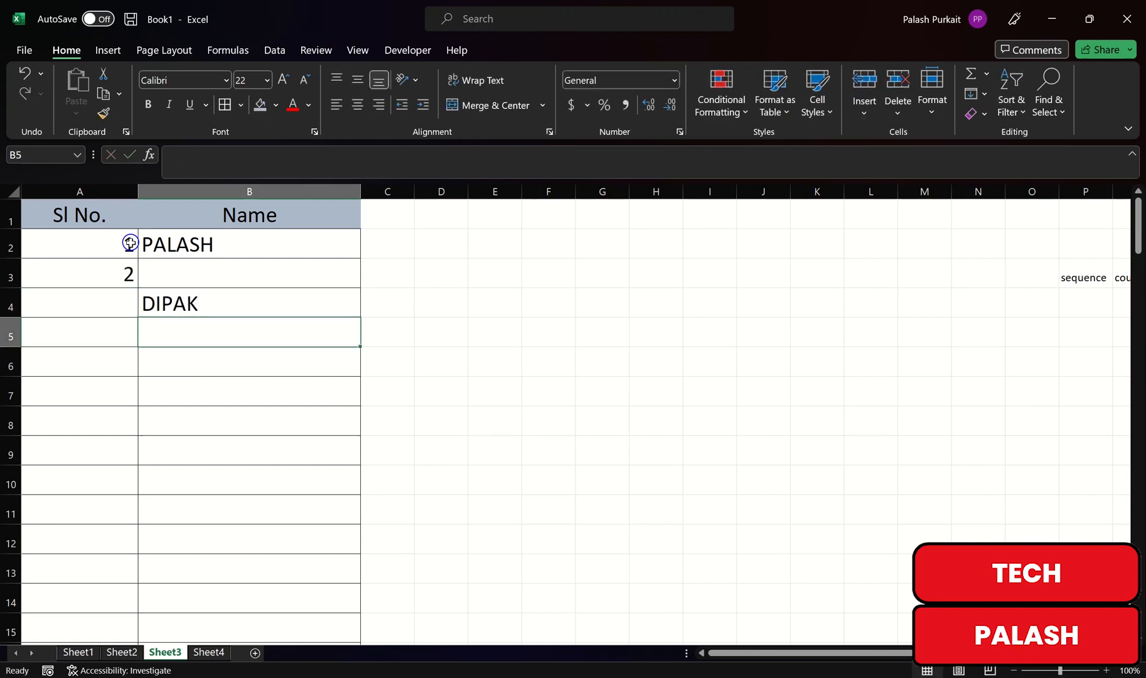
Step: Fix the misplaced second name and add a third name in B4 so Sl No. shows 1–3
left_click(165, 300)
key("BackSpace")
left_click(175, 280)
type("DIPAK")
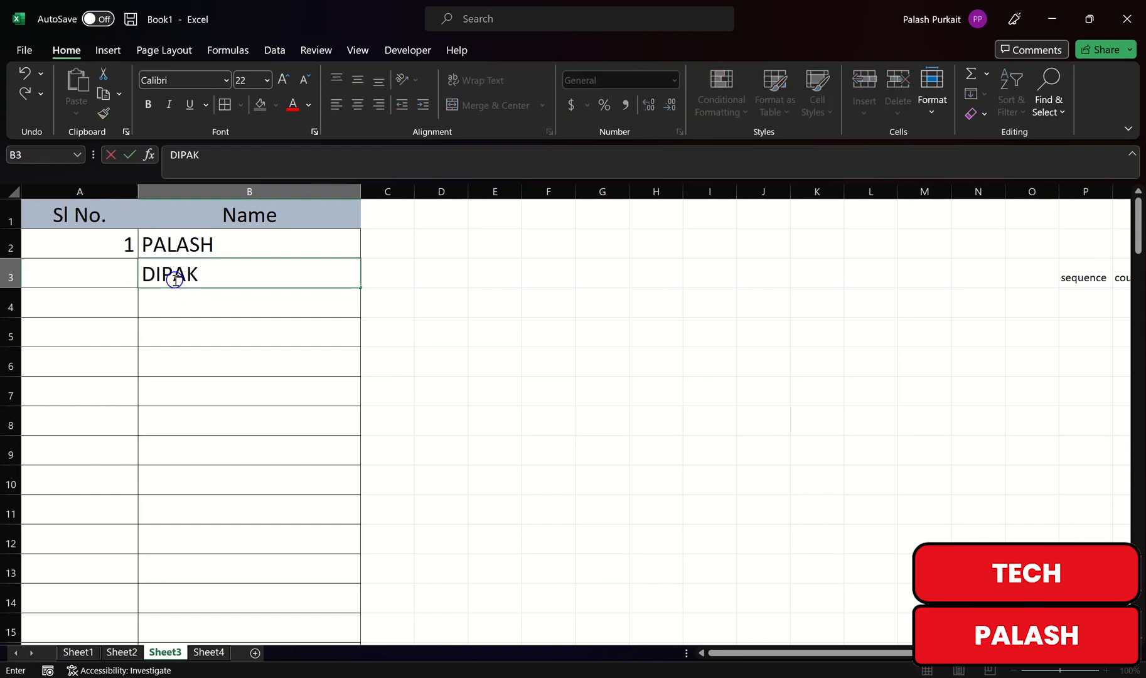
key("Return")
type("PALLAB")
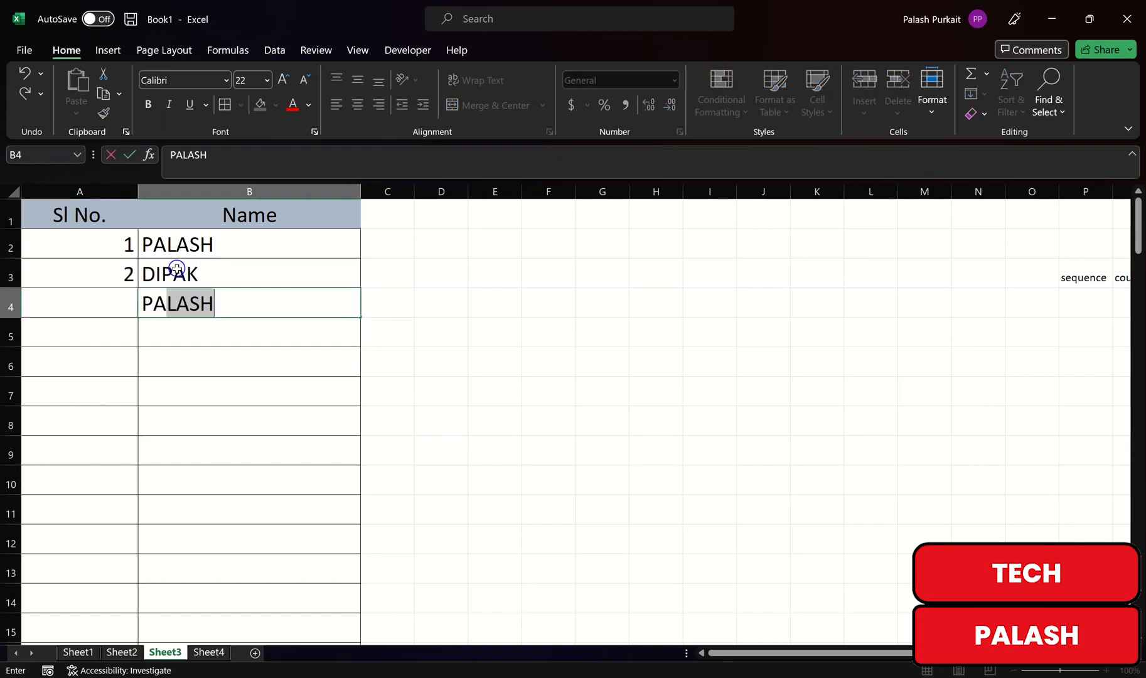
key("Return")
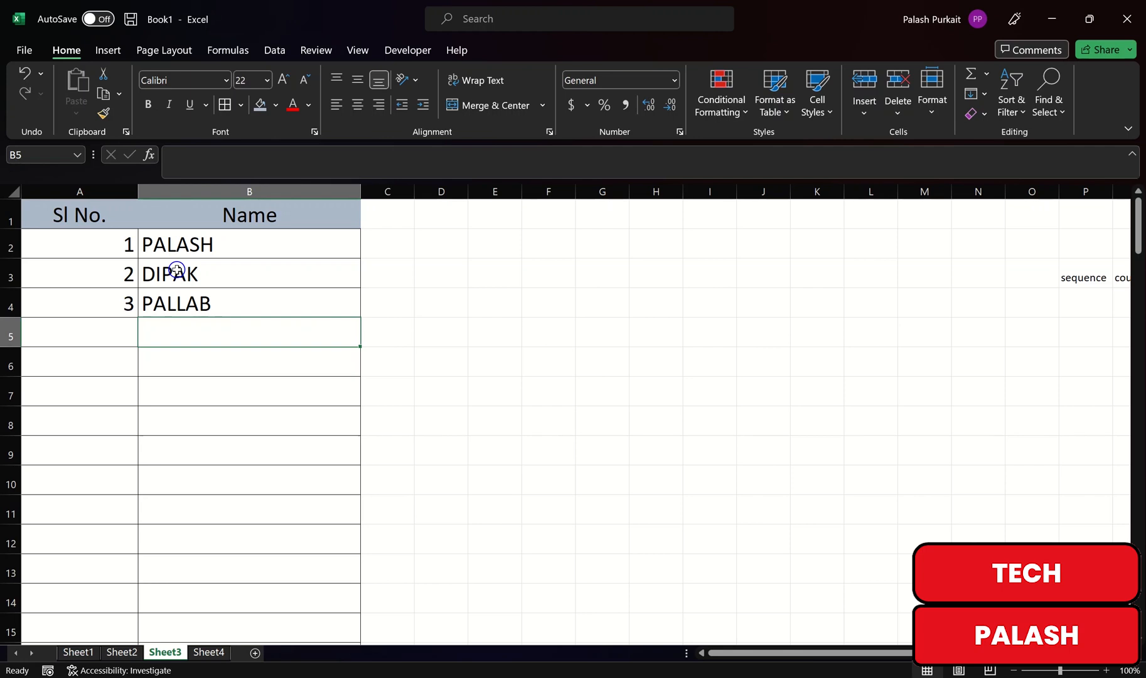
Step: Review Sheet4's name list in A1:A12, then add a blank Sheet5 after it
left_click(210, 652)
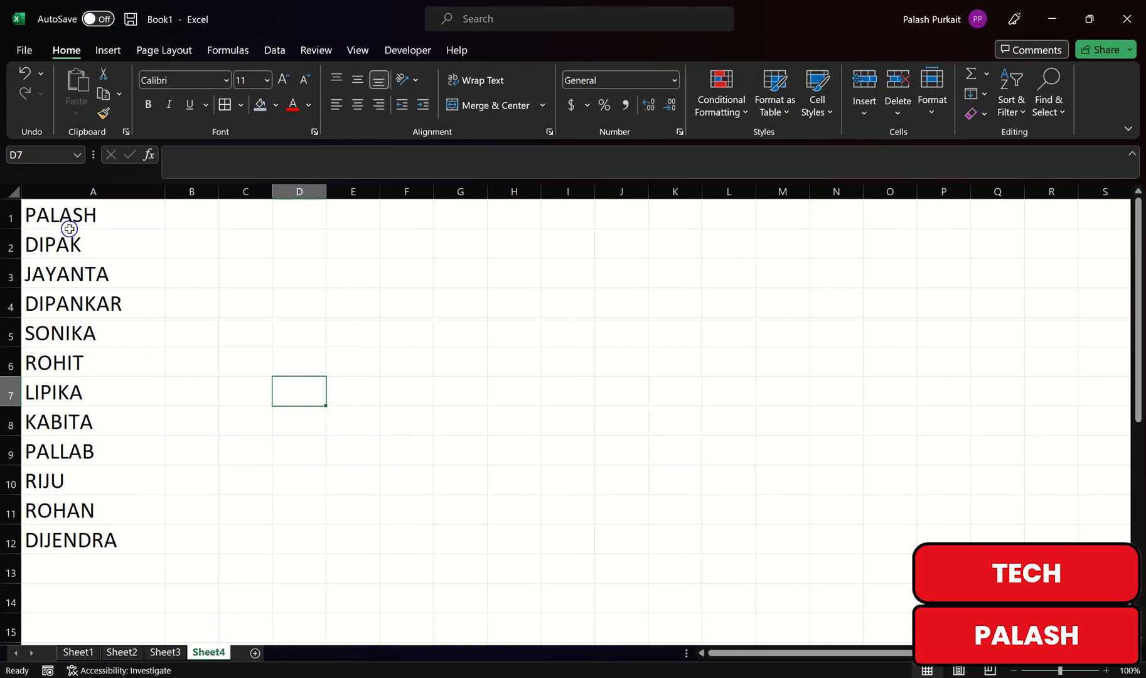
left_click_drag(69, 216, 127, 530)
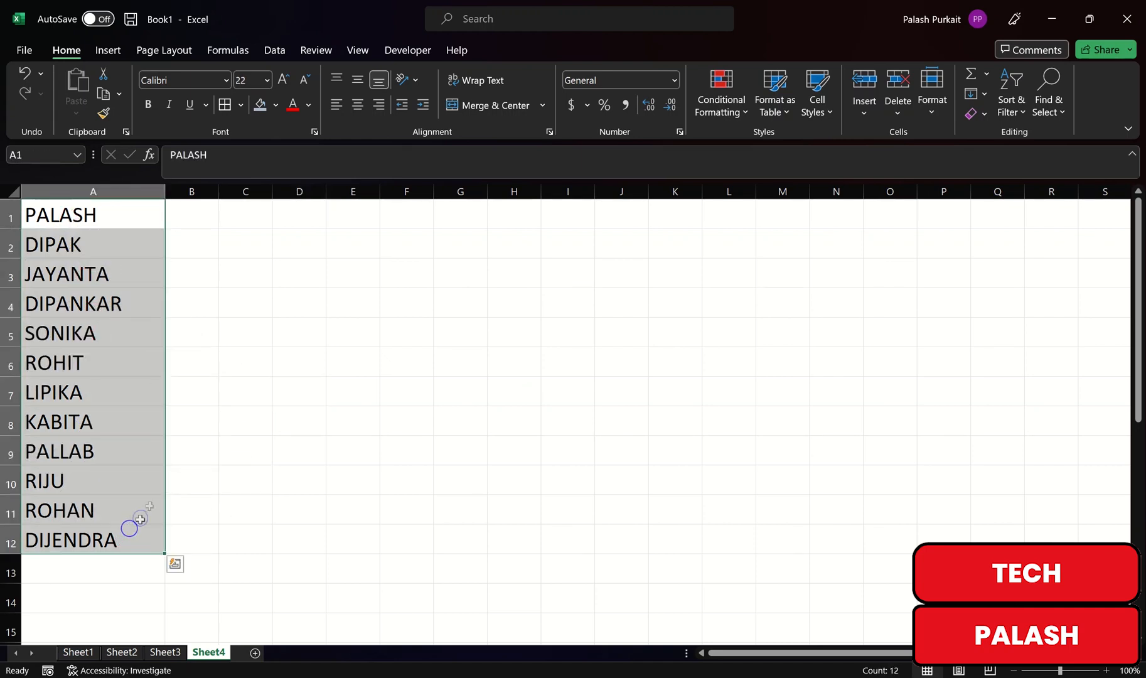
left_click(236, 327)
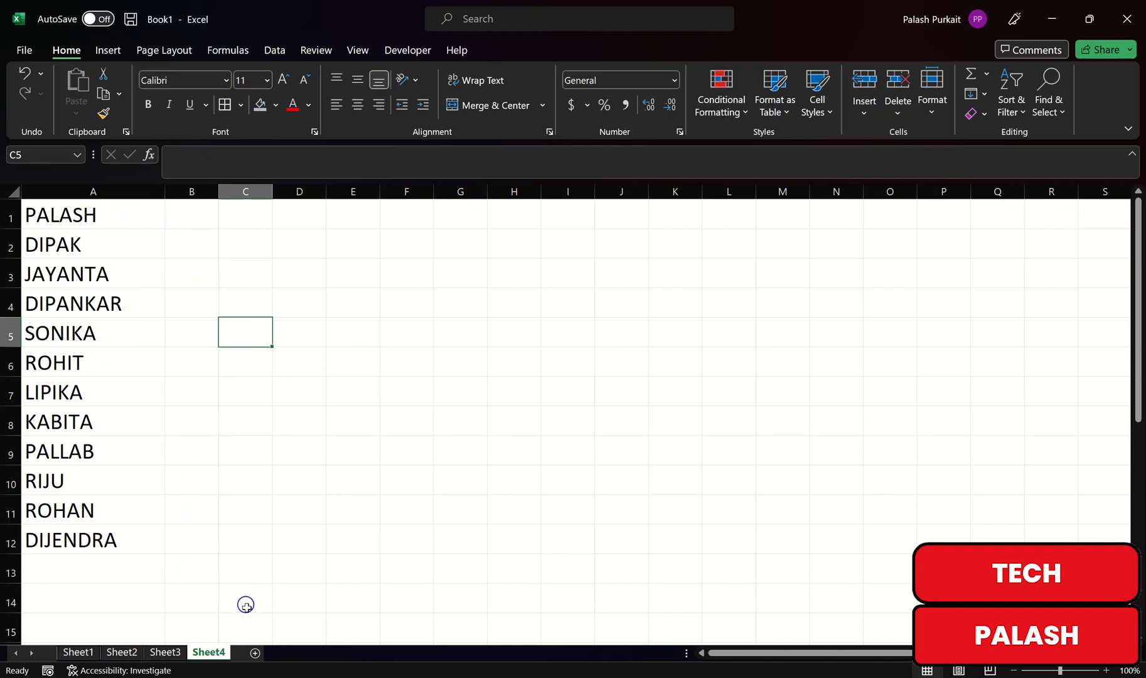
left_click(255, 653)
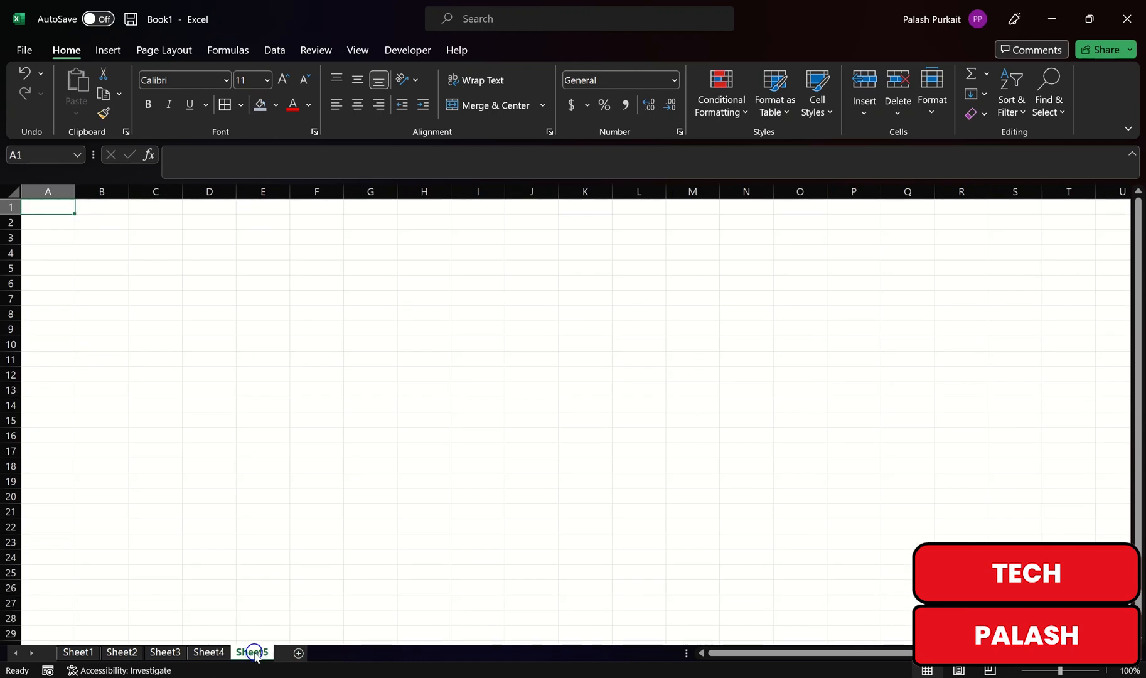
Step: Rename Sheet5 after the first listed name and return to Sheet4's name list
right_click(254, 653)
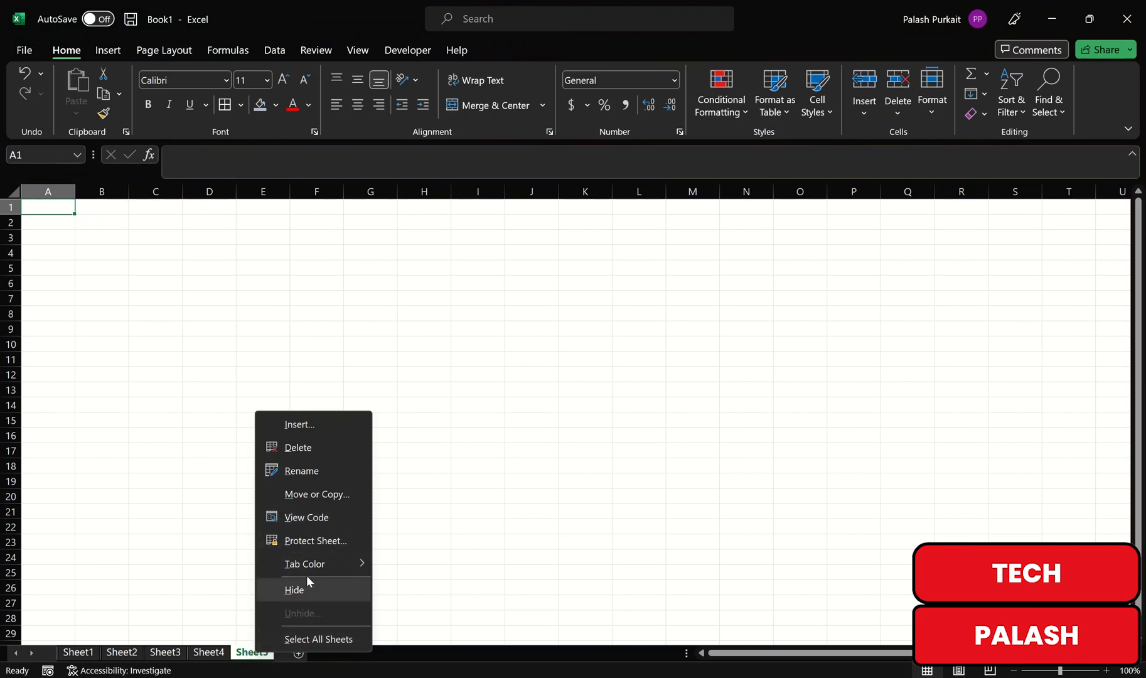
left_click(308, 470)
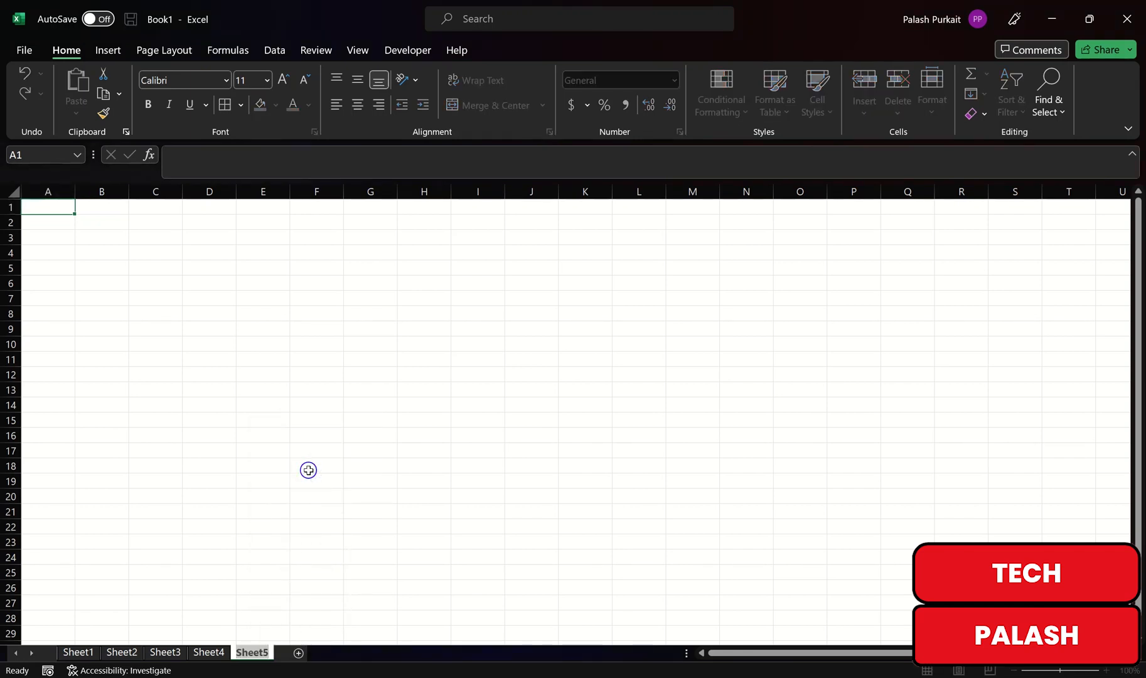
type("PALASH")
left_click(324, 364)
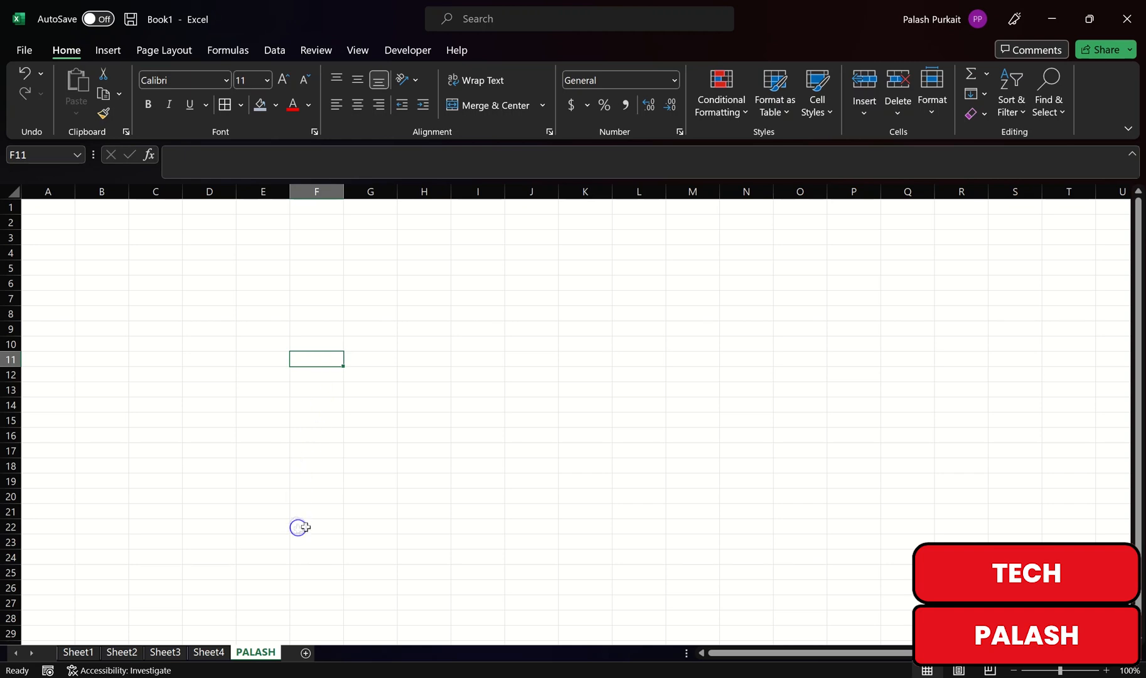
left_click(209, 651)
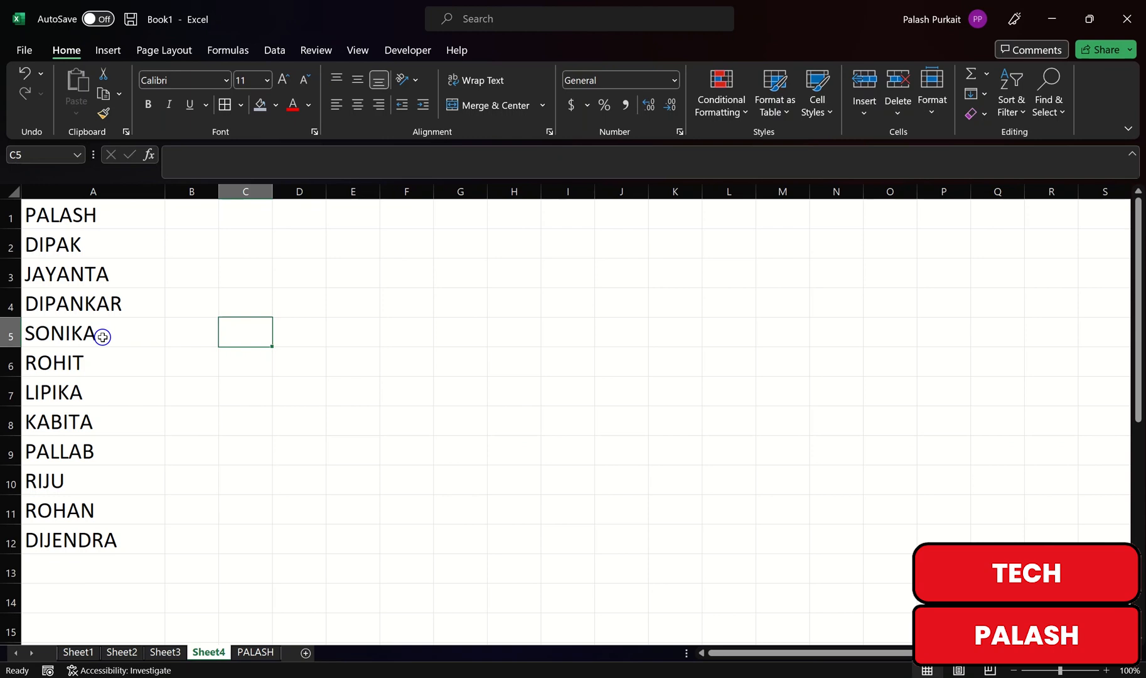
Step: Turn the names in A1:A12 into Table1 with a Column1 header
left_click_drag(89, 216, 136, 518)
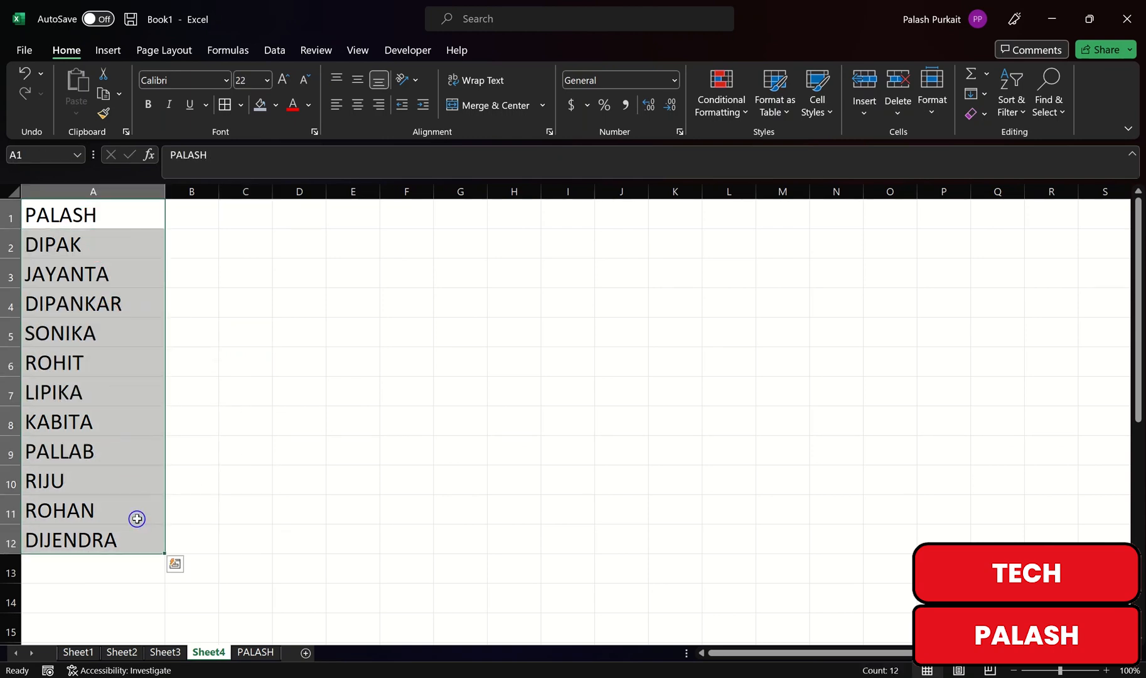
key("ctrl+t")
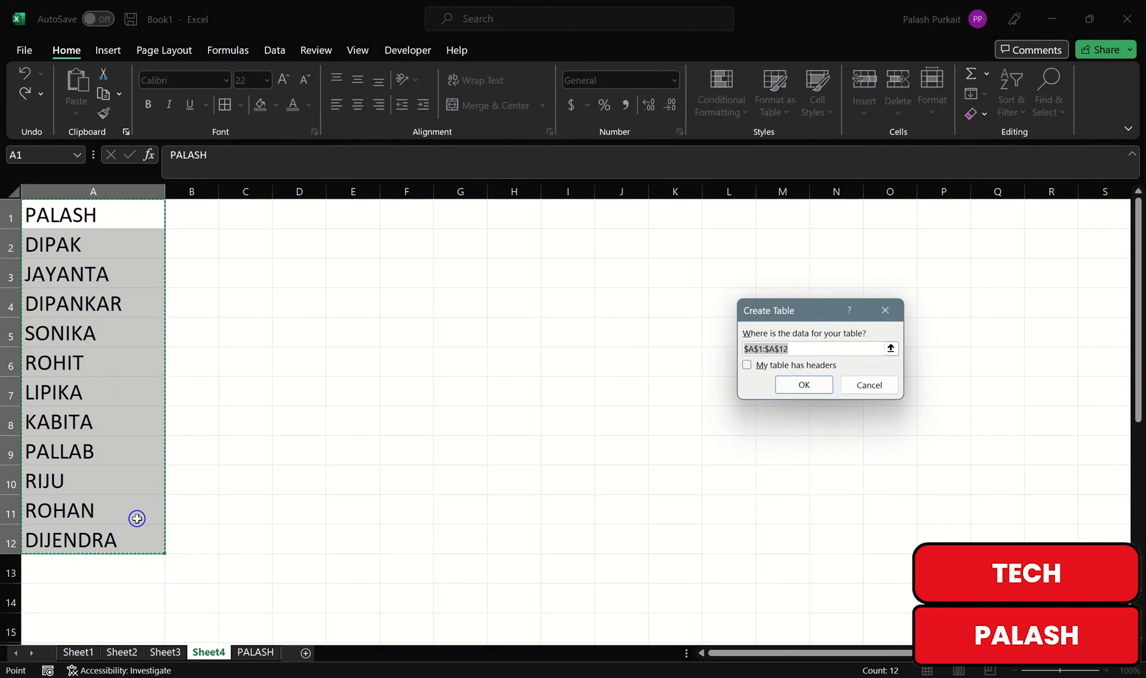
left_click(803, 384)
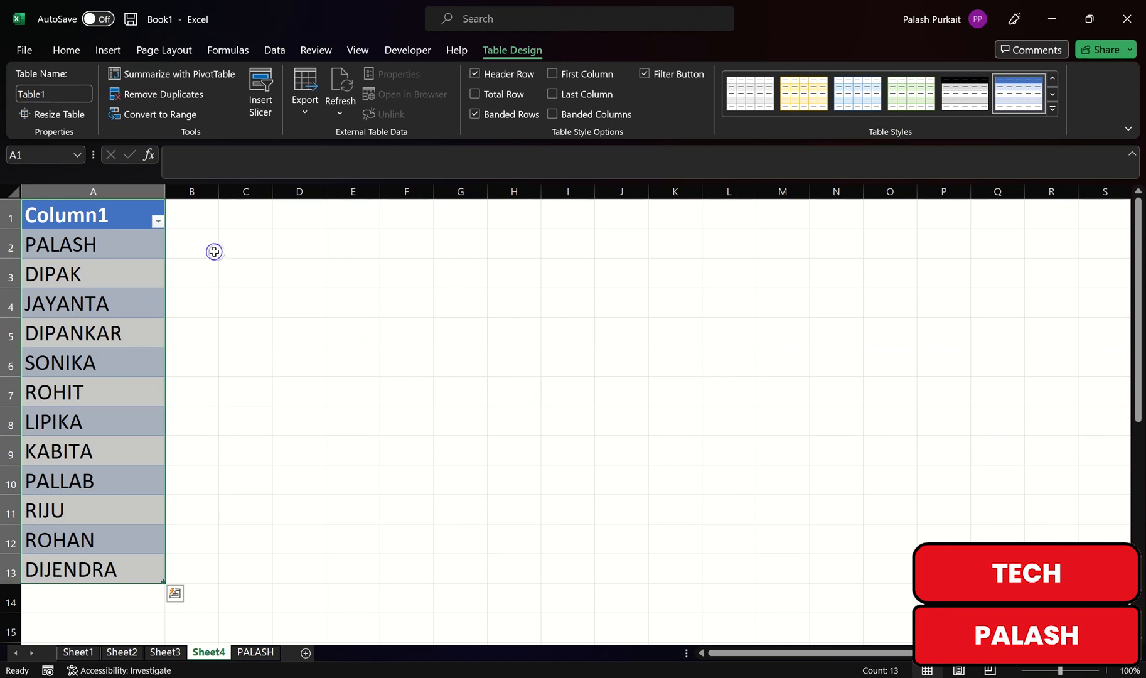
Step: Insert PivotTable1 from Table1 on a new worksheet
left_click(107, 50)
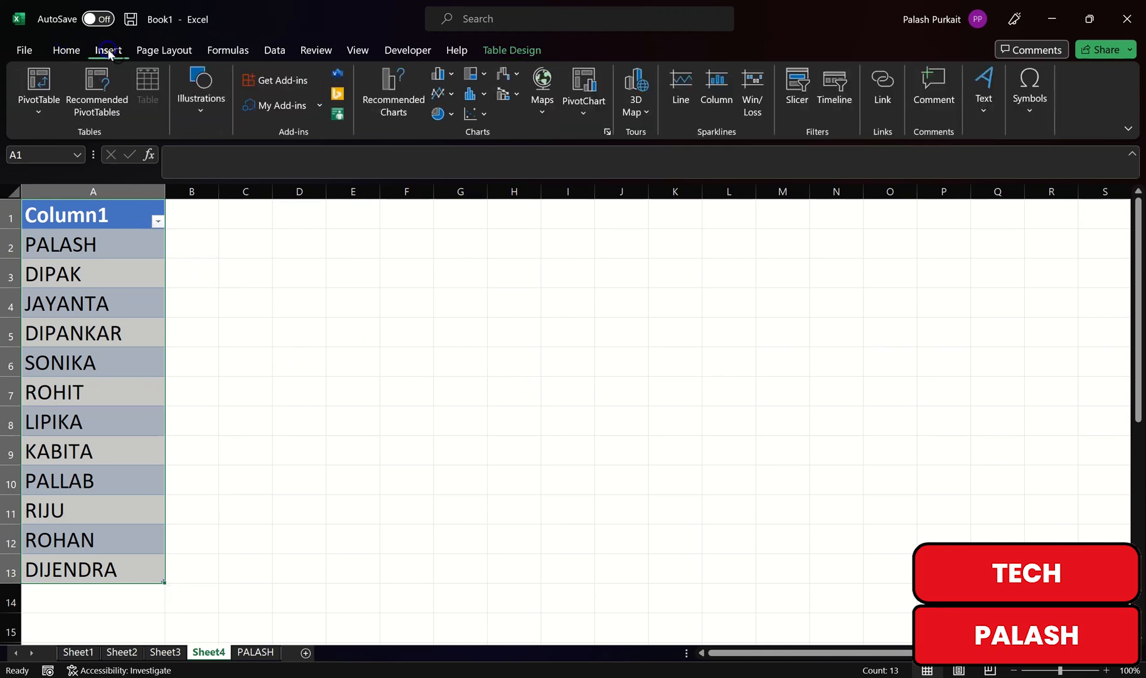
left_click(42, 114)
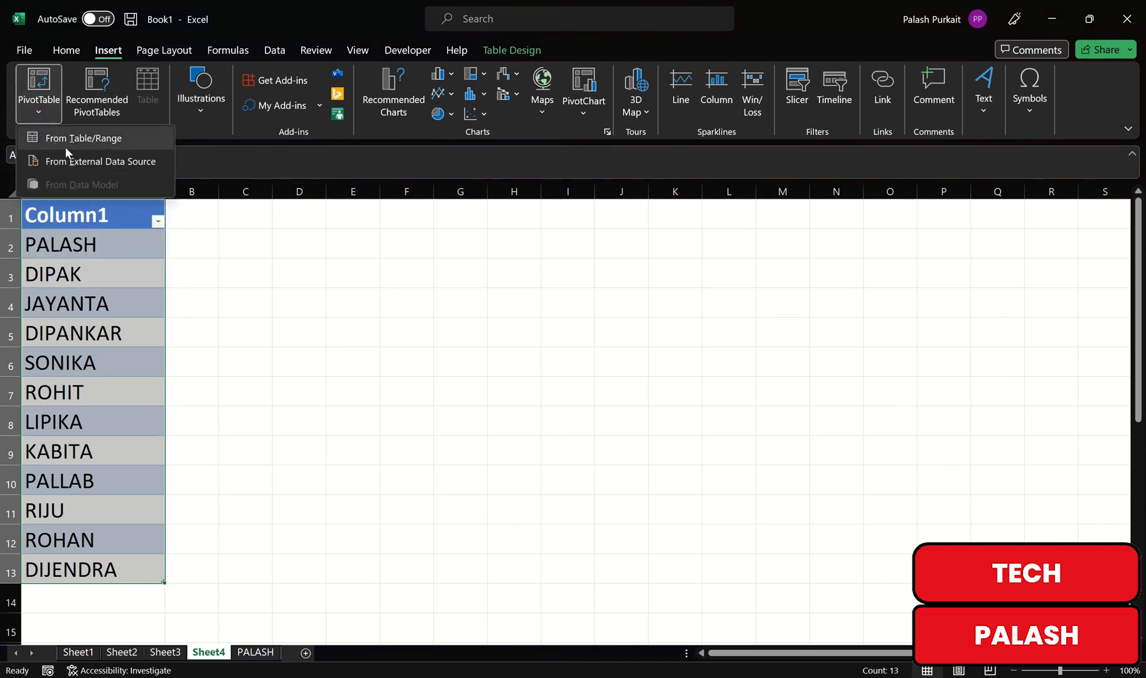
left_click(77, 140)
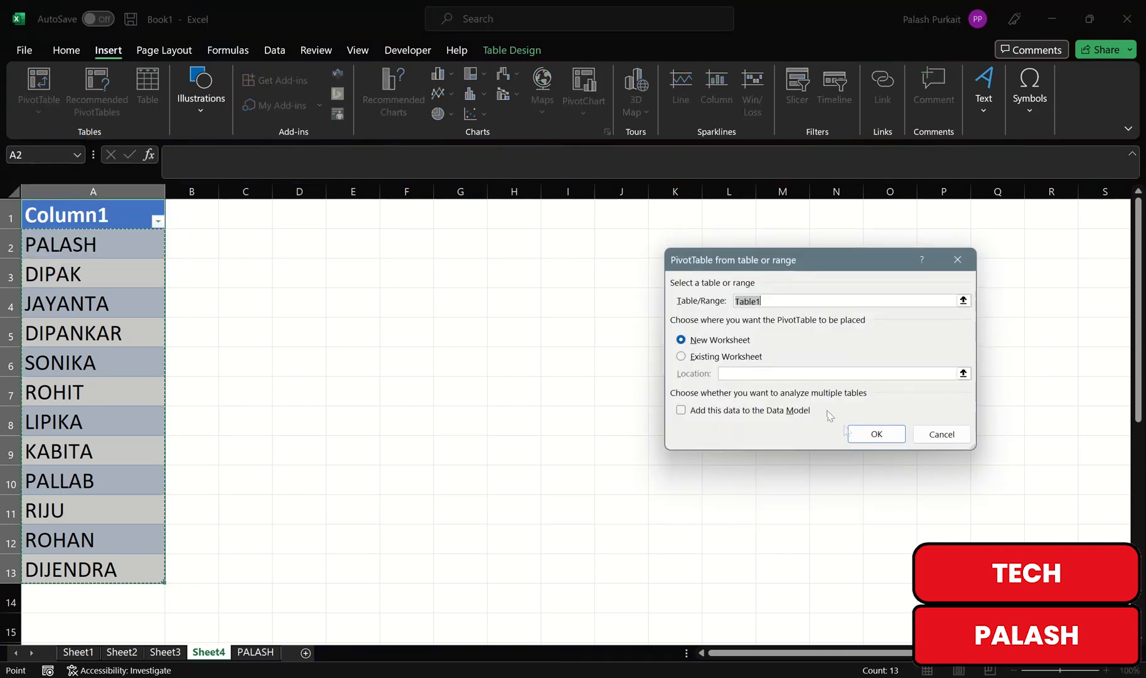
left_click(874, 436)
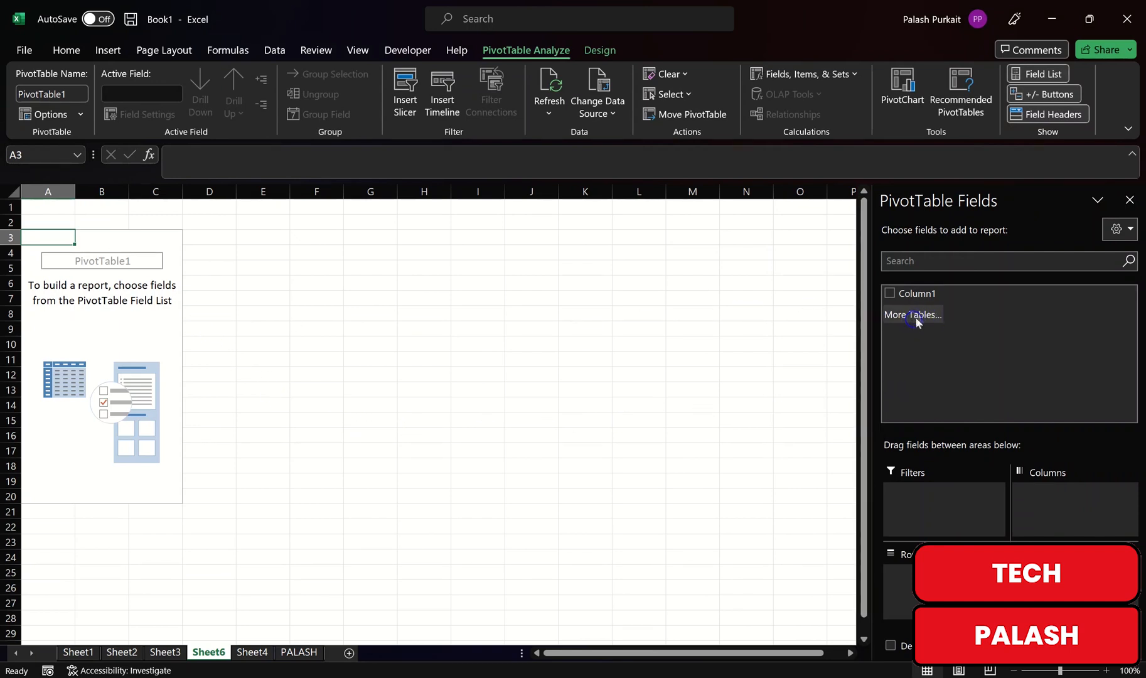
Step: Make Column1 the pivot's filter and generate report filter pages for every name
left_click_drag(916, 294, 944, 515)
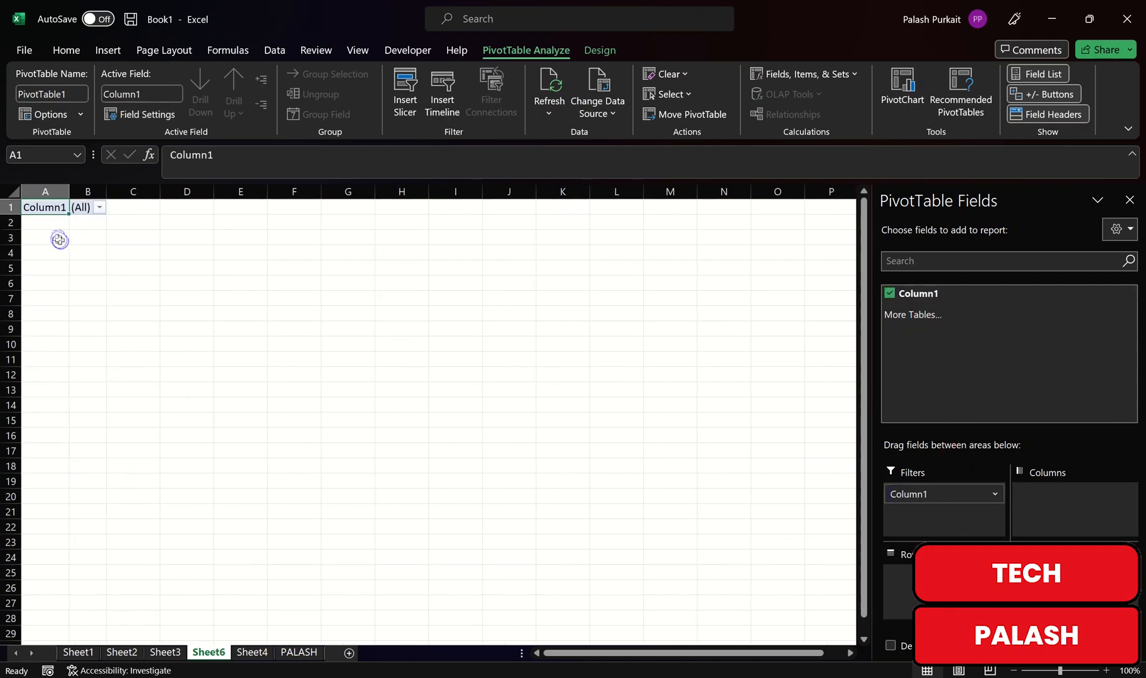
left_click(80, 114)
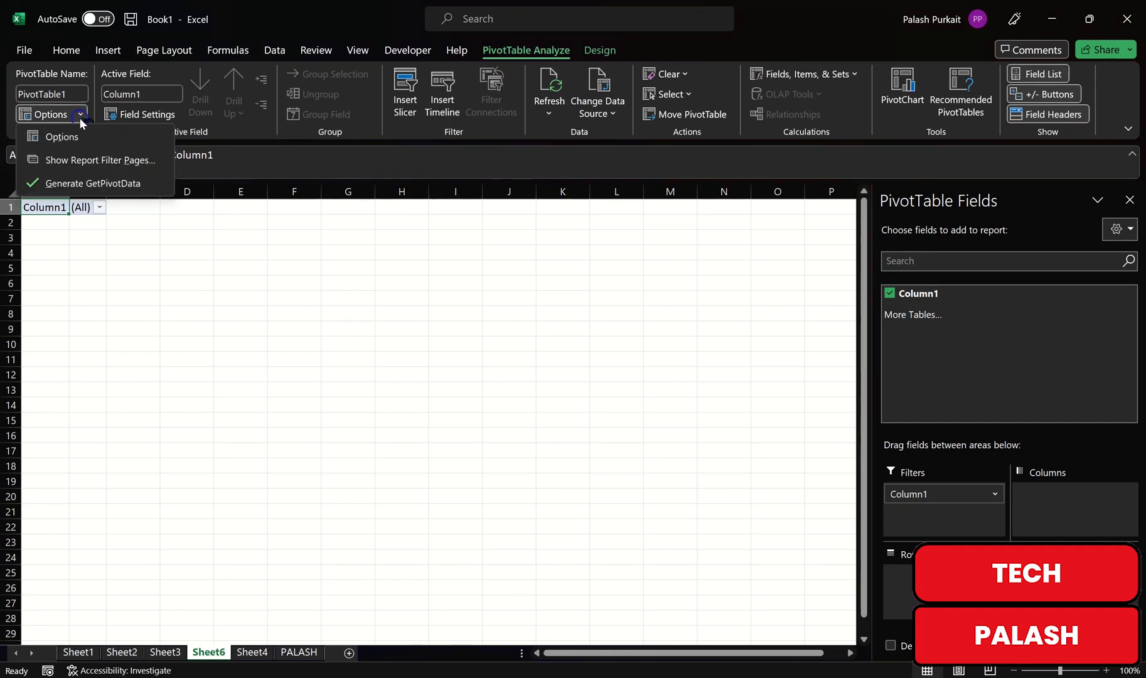
left_click(97, 160)
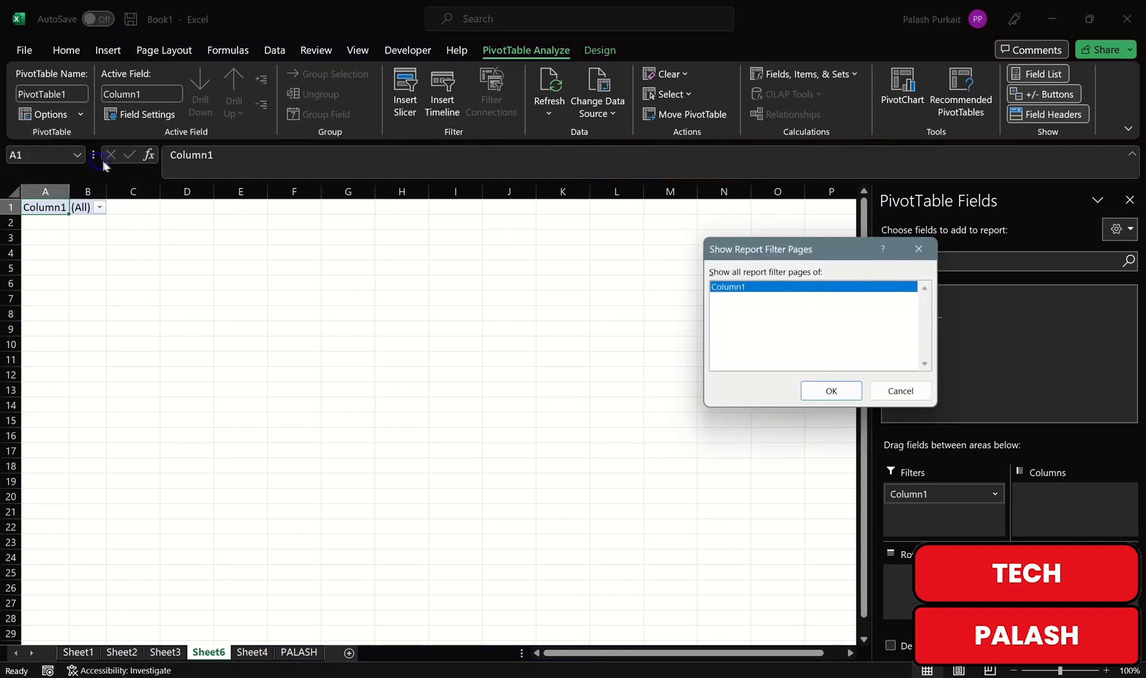
left_click(831, 391)
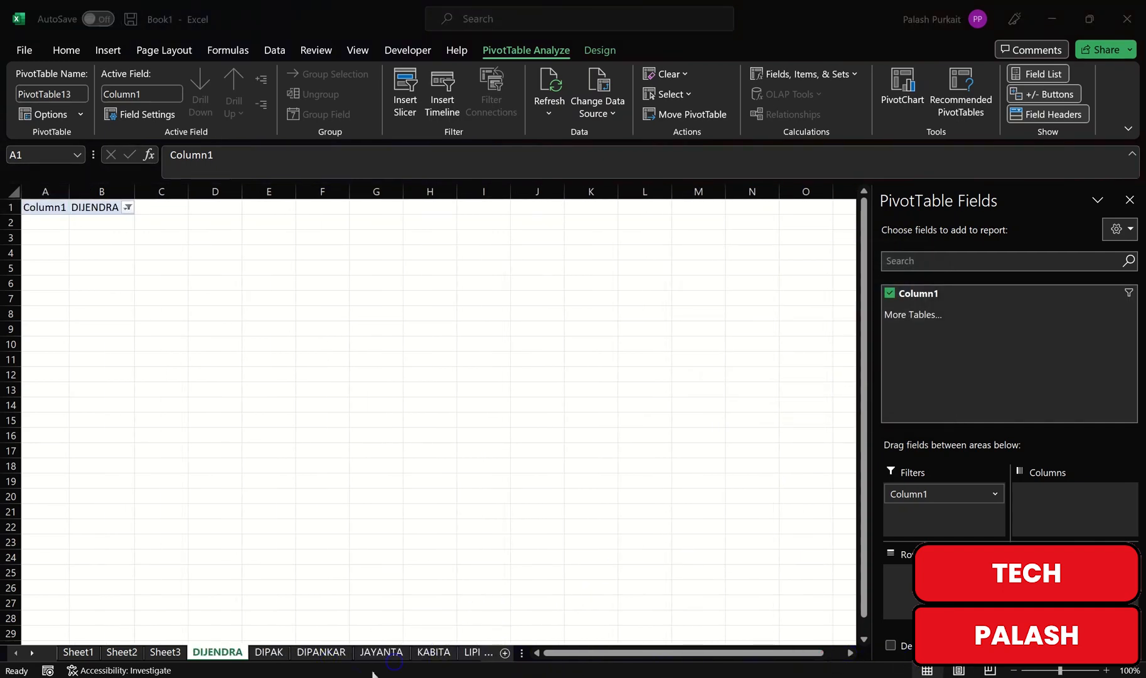
Step: Browse the generated per-name pivot sheets, leaving an empty cell selected
left_click(321, 652)
left_click(381, 652)
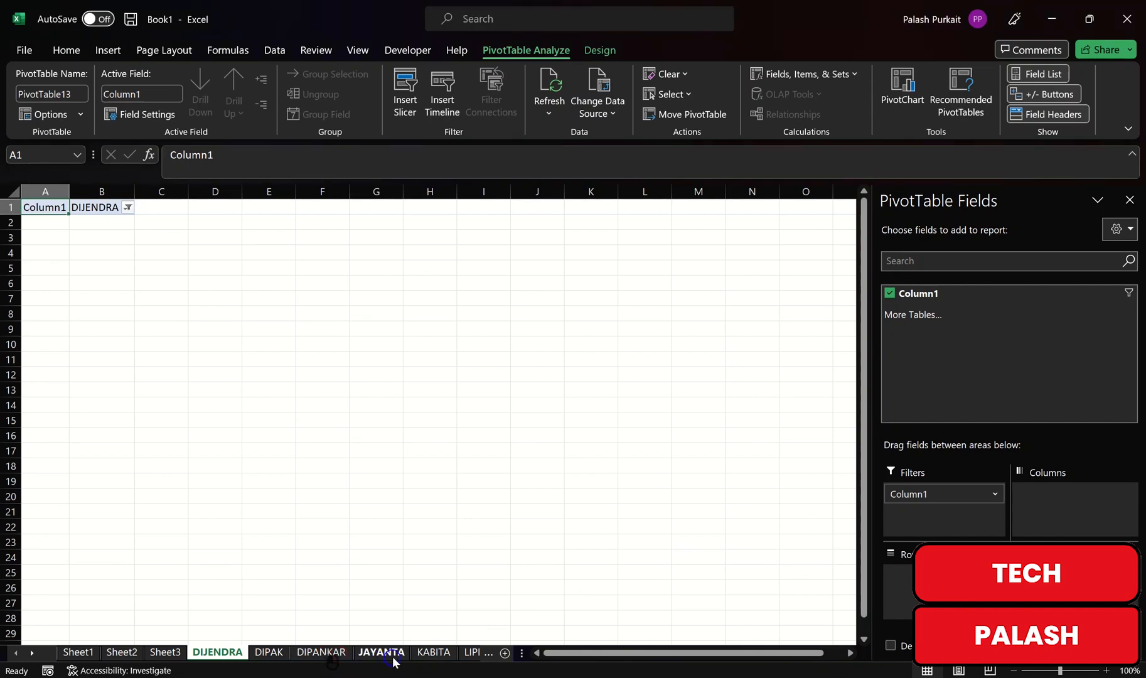
left_click(432, 652)
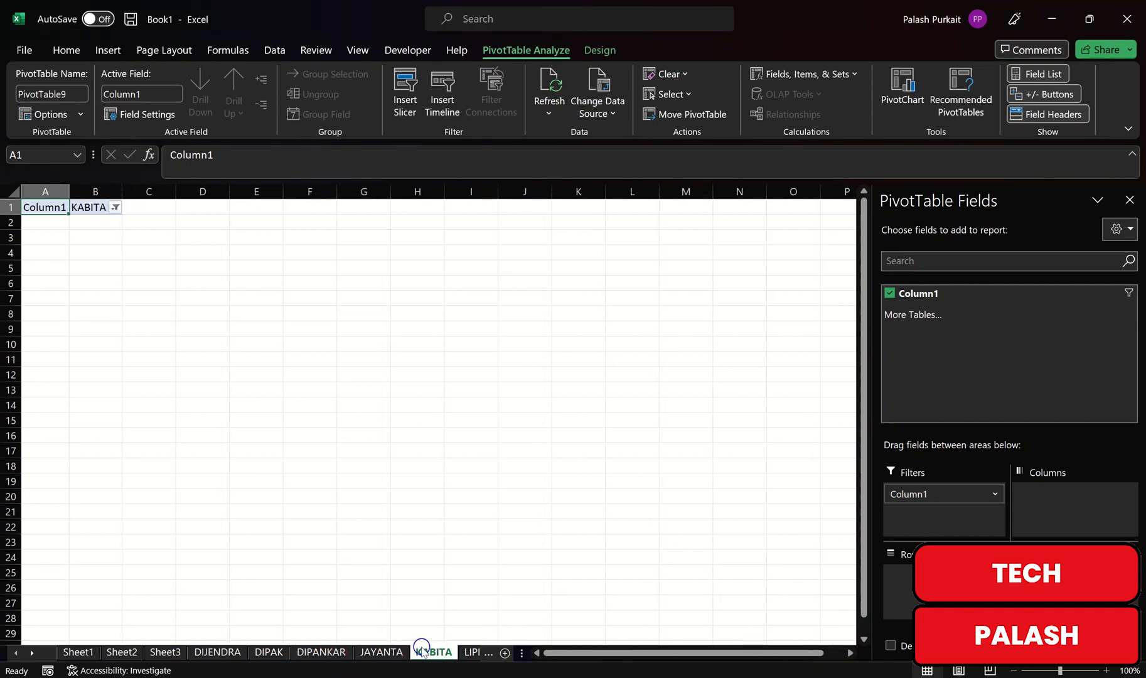
left_click(289, 372)
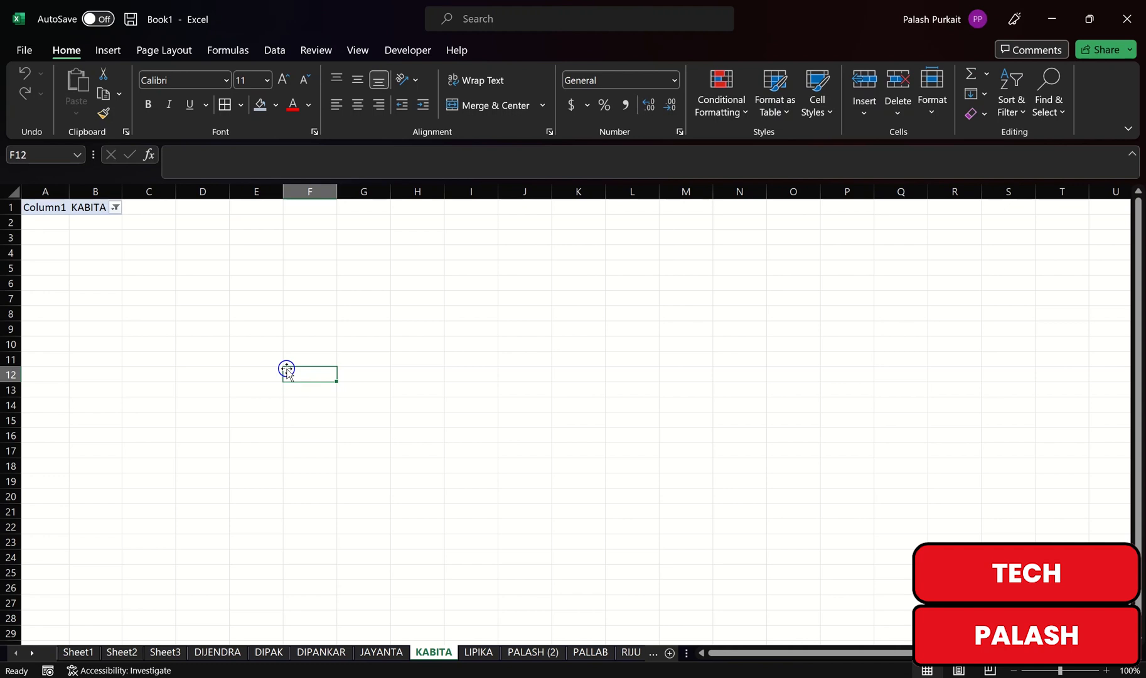